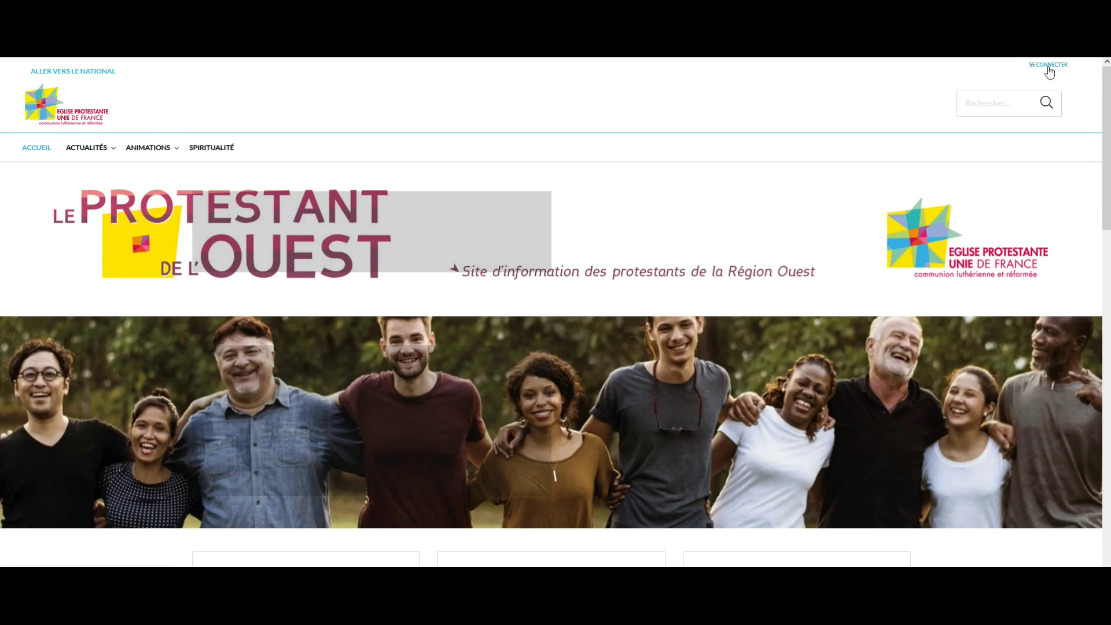
- Sign in to the site by filling the login and password fields with the saved account credentials
left_click(1048, 72)
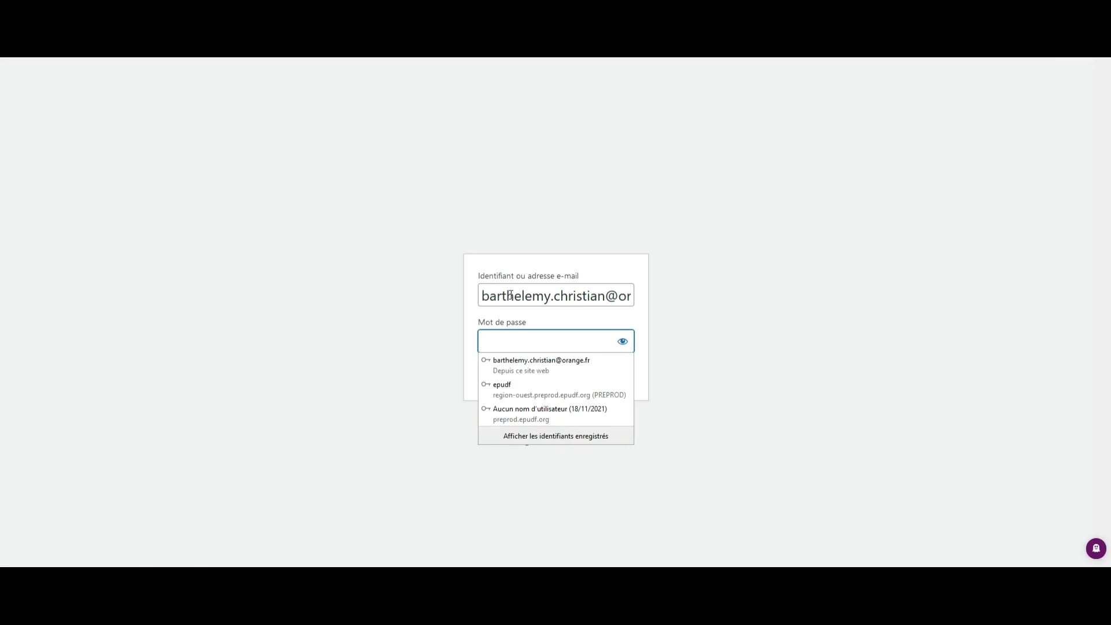
left_click(525, 366)
left_click(604, 372)
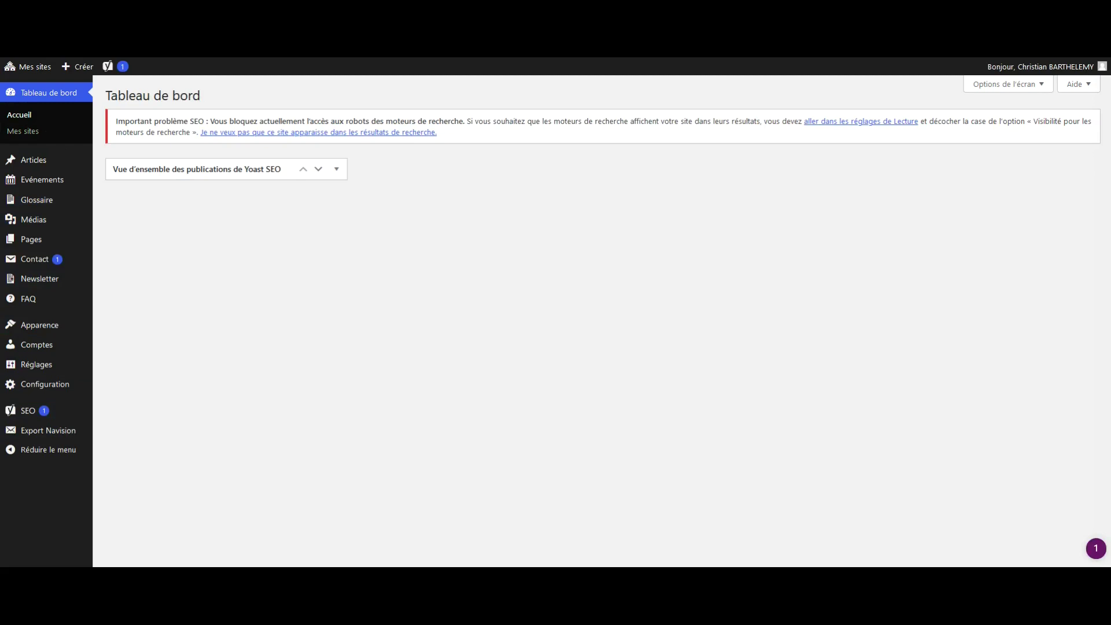
- Add a new article titled "C'est quoi la Septante ?" and fill its Chapô with the introduction starting "Au IIIe siècle avant J.-C."
mouse_move(26, 165)
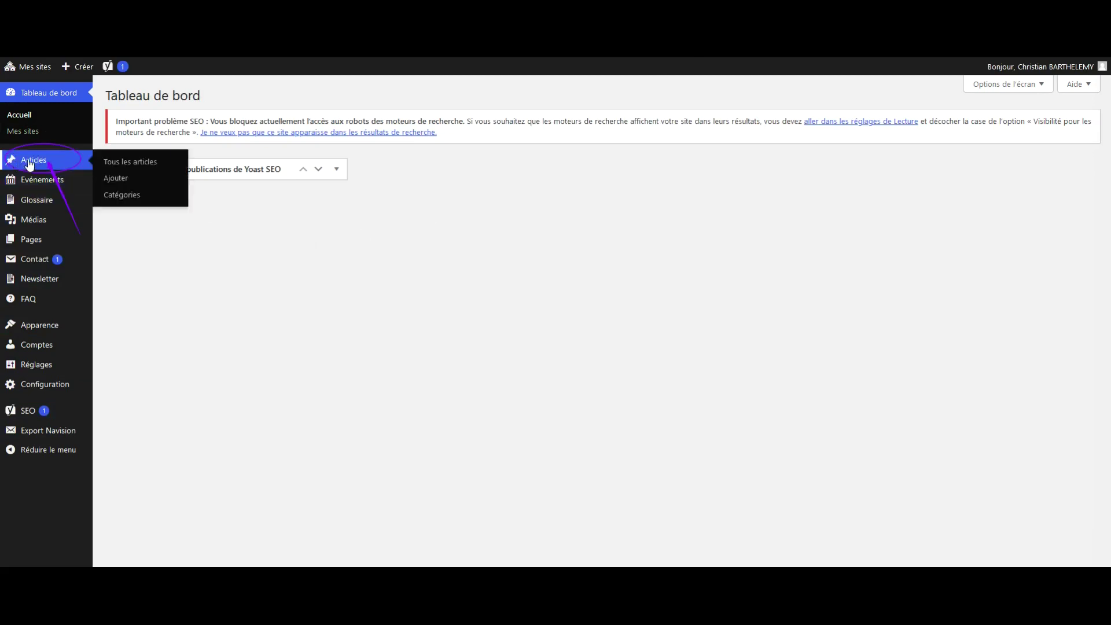
left_click(116, 179)
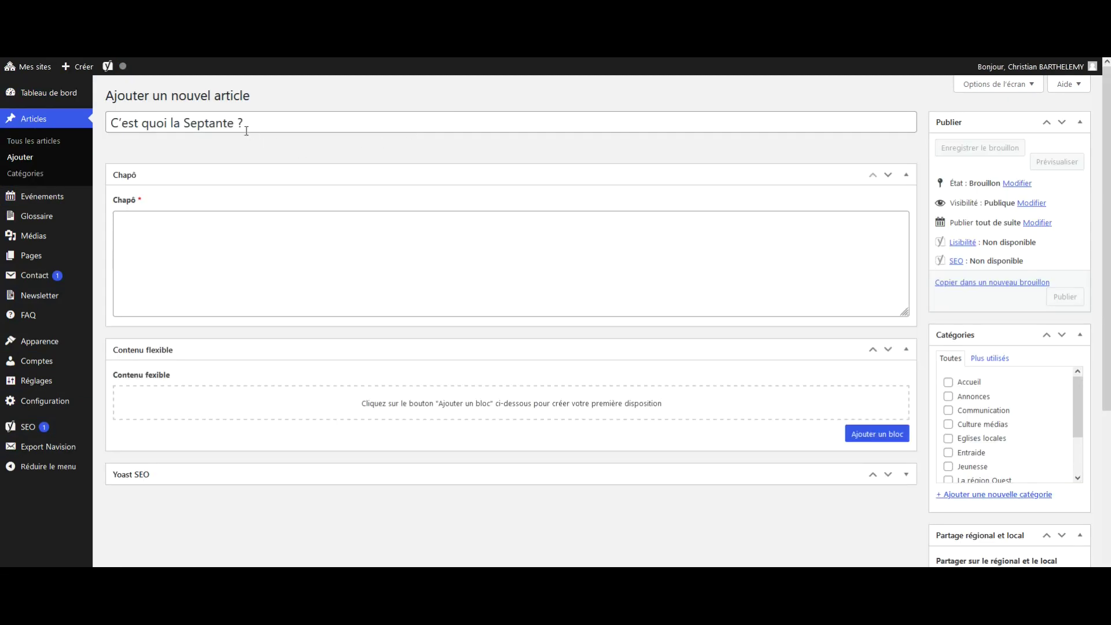
left_click(137, 226)
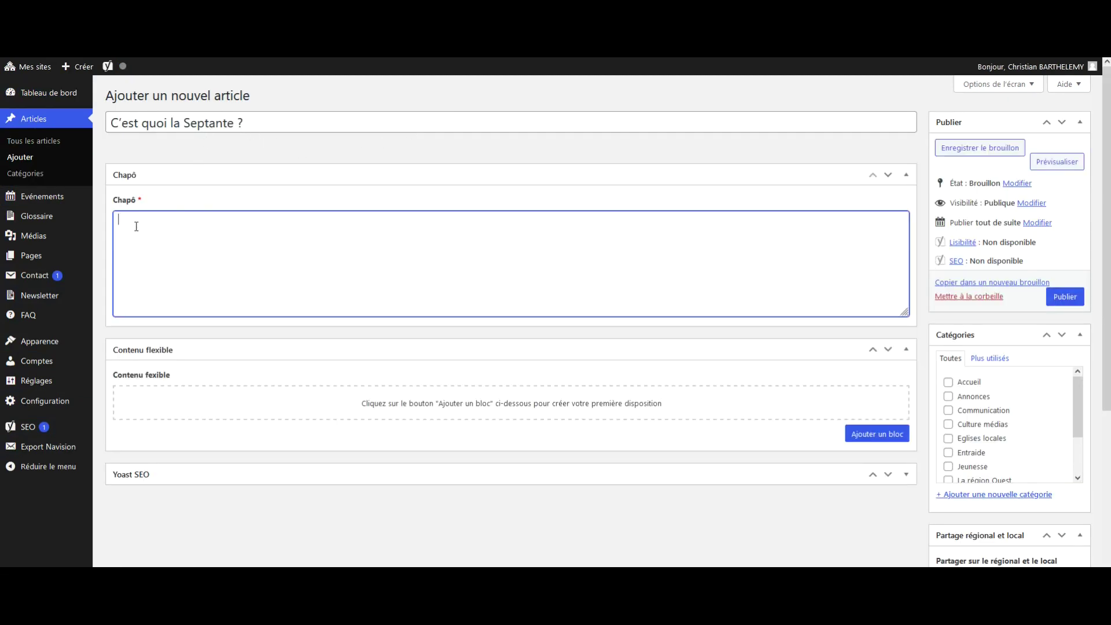
type("Au IIIe siècle avant J.-C., de nombreux Juifs vivaient en dehors de la Palestine, notamment à Alexandrie en Égypte. Ils ne comprenaient plus l'hébreu mais parlaient grec, langue largement répandue suite aux conquêtes d'Alexandre le Grand. Il a paru alors nécessaire de traduire en grec la Torah, le cœur de la Bible juive.")
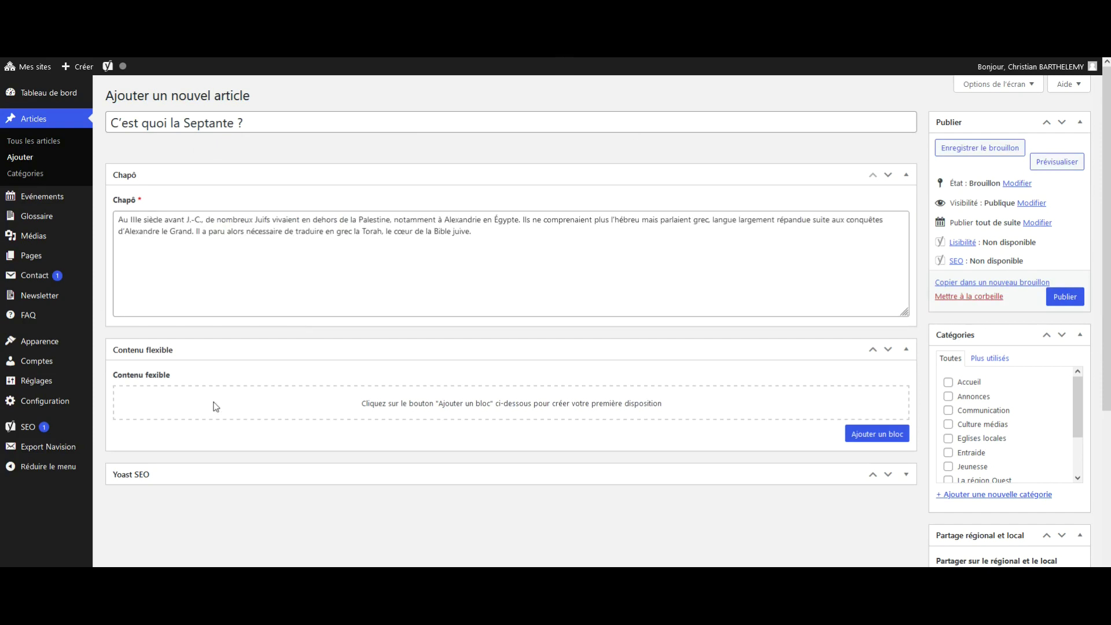
- Add a "Bloc texte simple" to the flexible content and paste the article's body into its Texte field
left_click(880, 435)
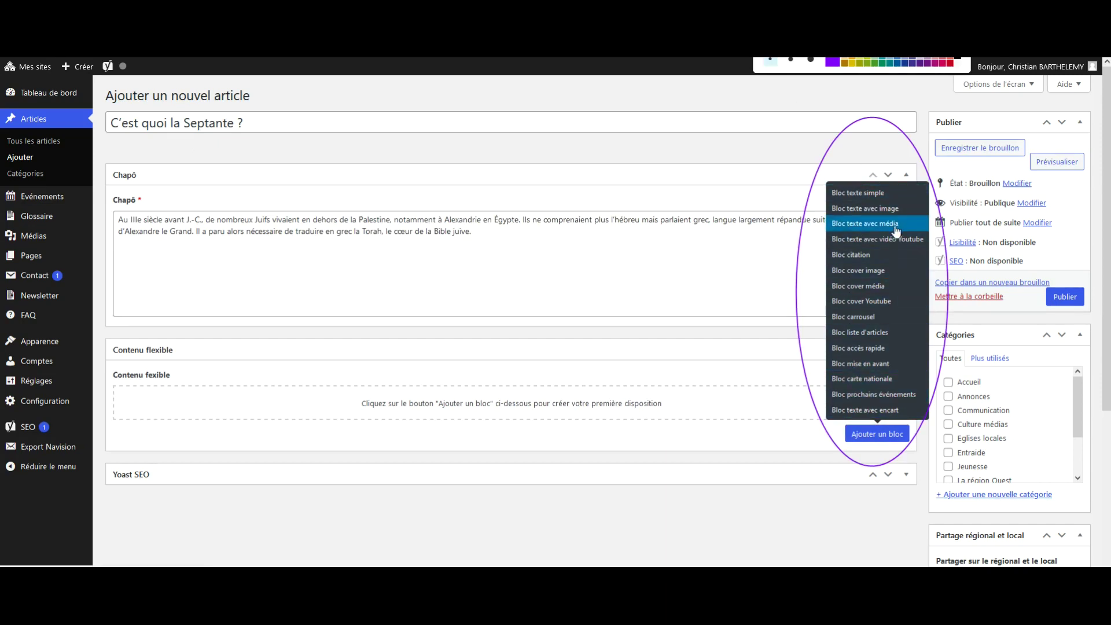
left_click(858, 193)
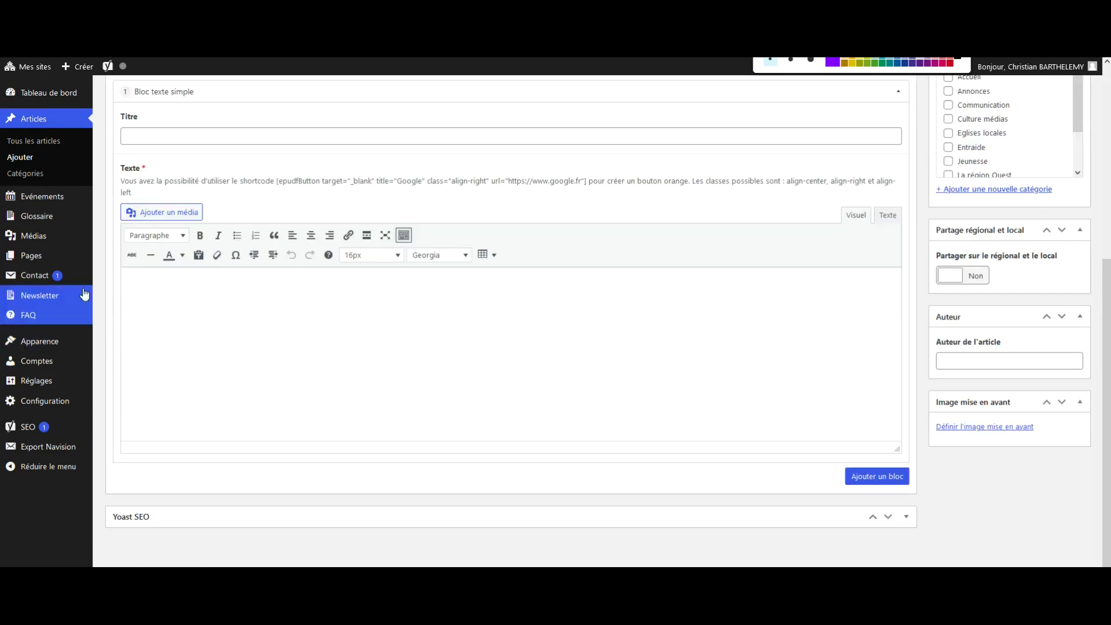
left_click(137, 279)
key("ctrl+v")
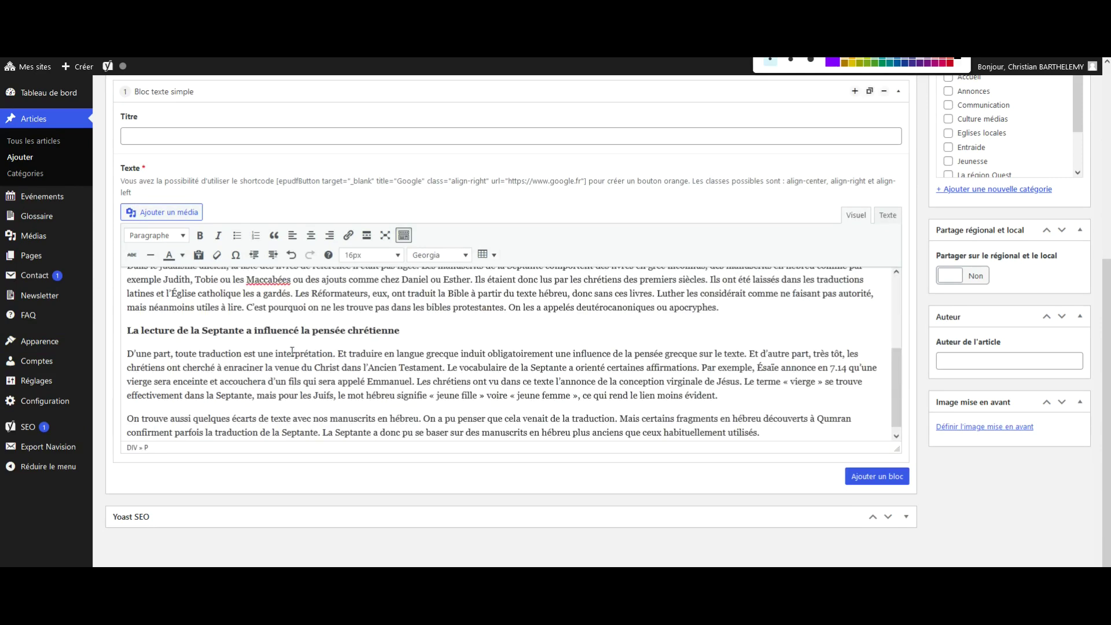
scroll(295, 339, "up", 15)
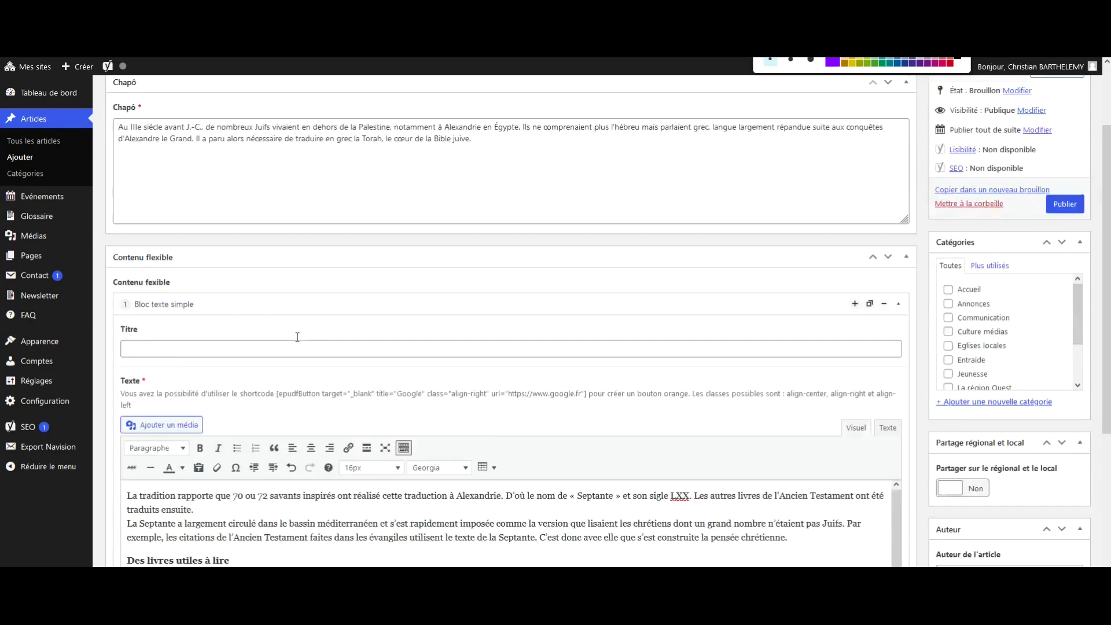
scroll(296, 339, "down", 7)
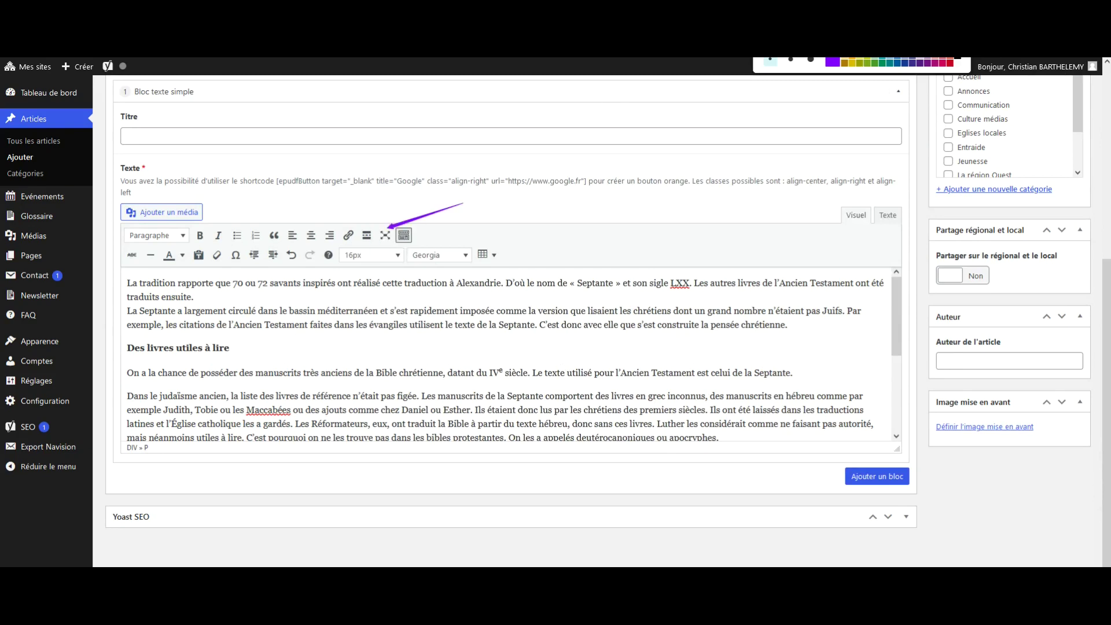
- Expand the text editor to full screen and format the subheading "Des livres utiles à lire" in plum as Titre 3
key("ctrl+shift+f")
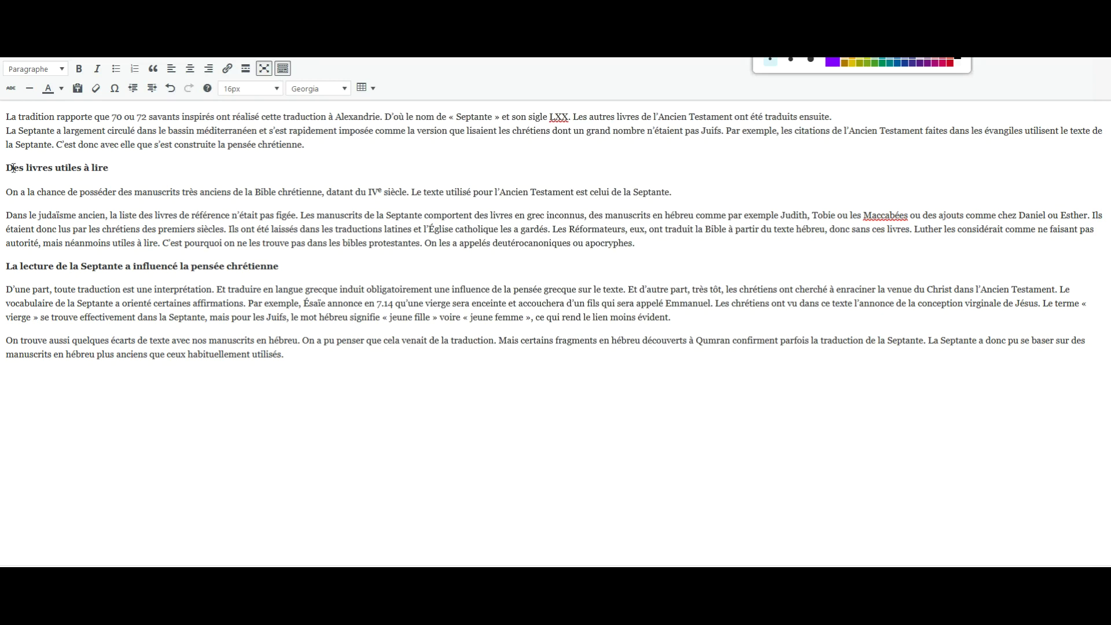
left_click_drag(6, 168, 121, 161)
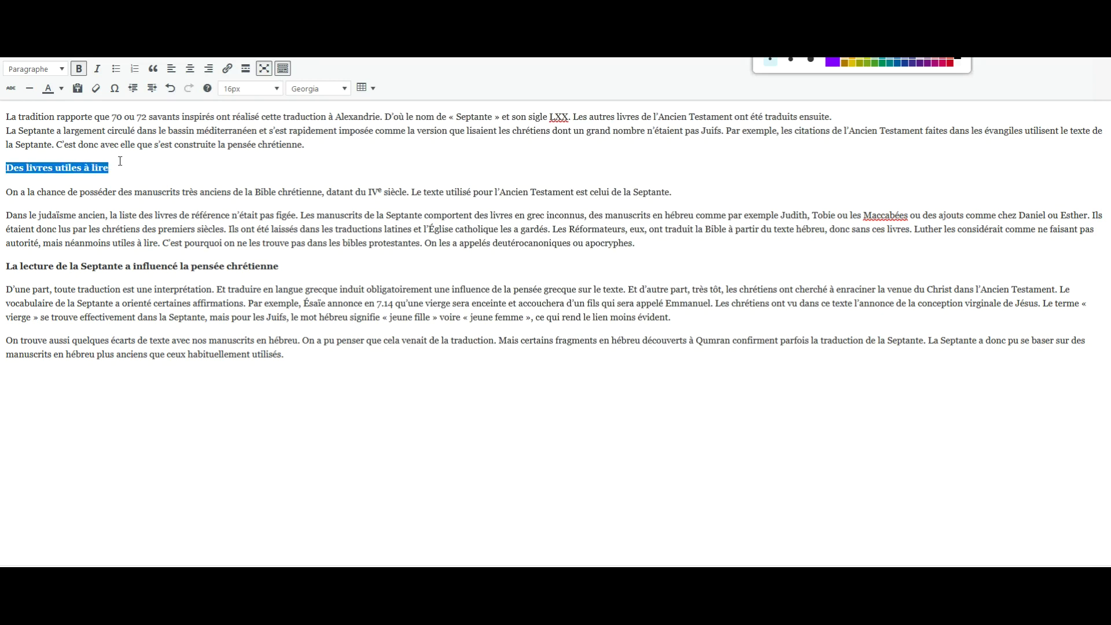
left_click(80, 70)
left_click(79, 72)
left_click(77, 88)
left_click(61, 89)
left_click(77, 137)
left_click(58, 69)
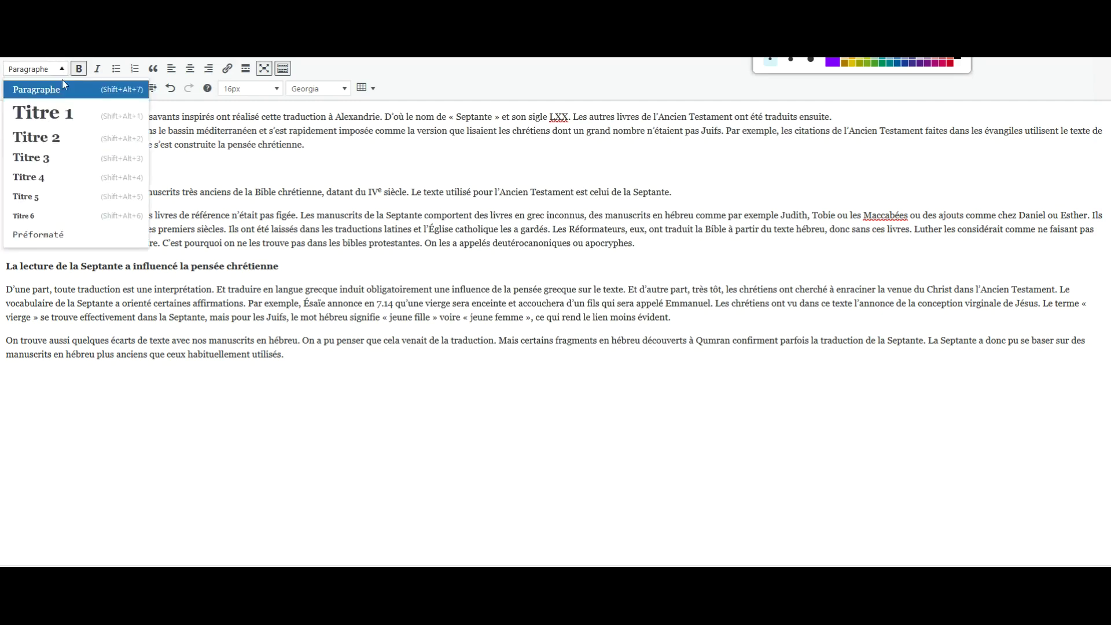
left_click(49, 162)
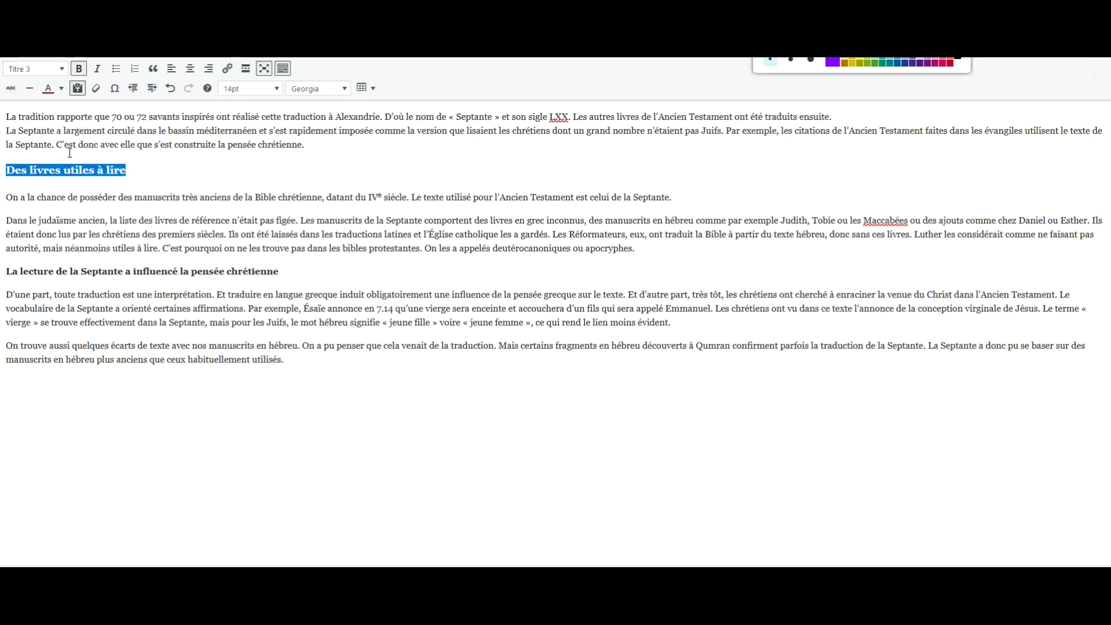
left_click(162, 172)
- Colour the subheading "La lecture de la Septante a influencé la pensée chrétienne" blue and format it as Titre 3
left_click_drag(7, 273, 282, 277)
left_click(61, 89)
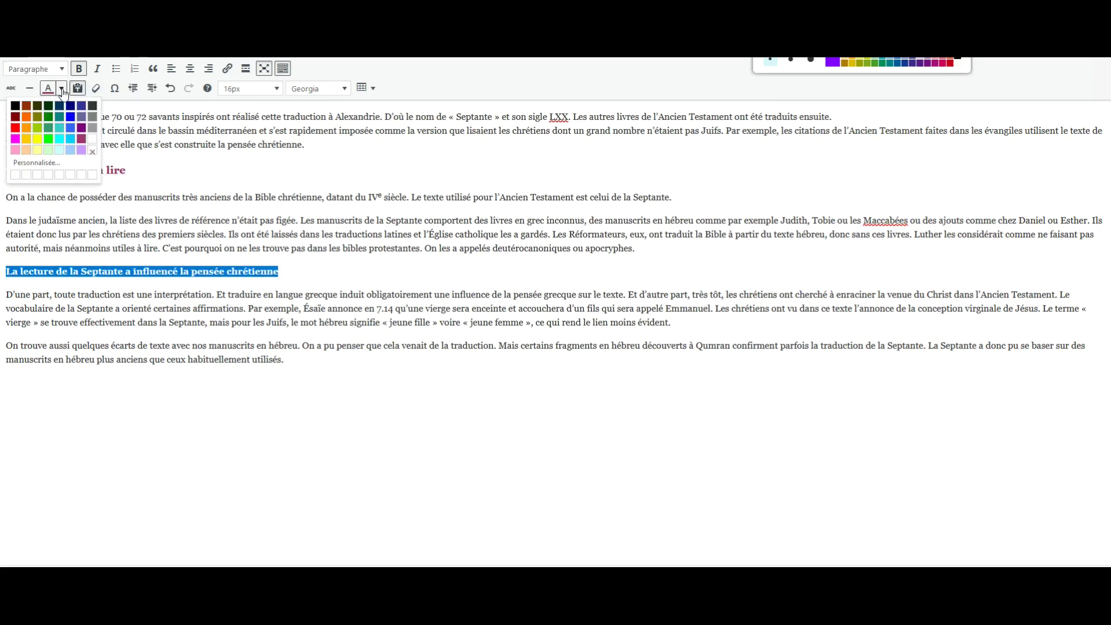
left_click(70, 117)
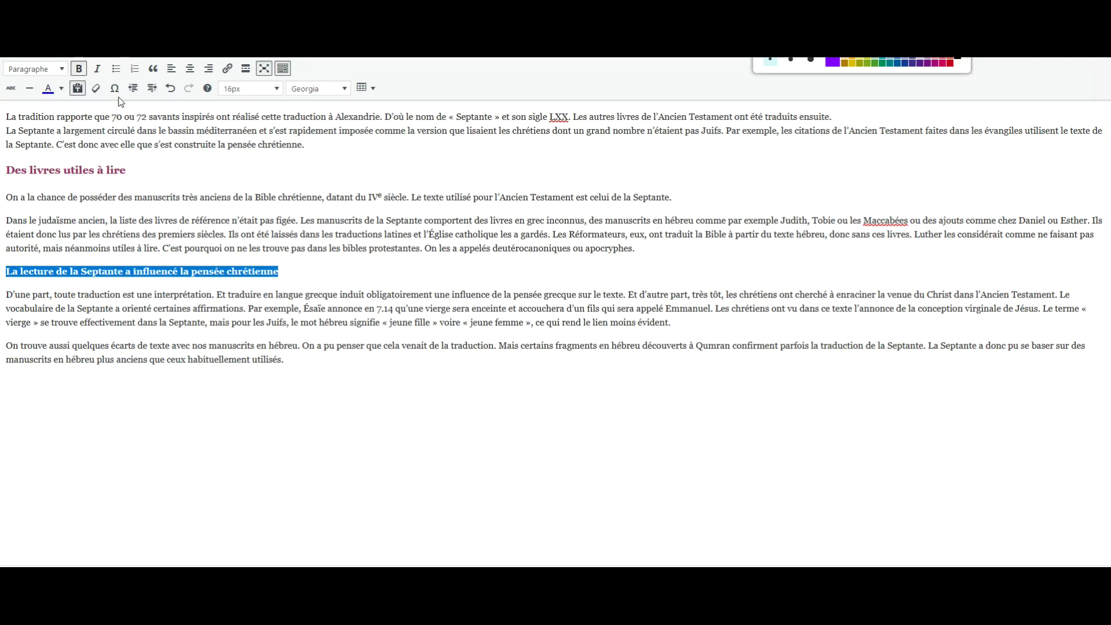
left_click(60, 69)
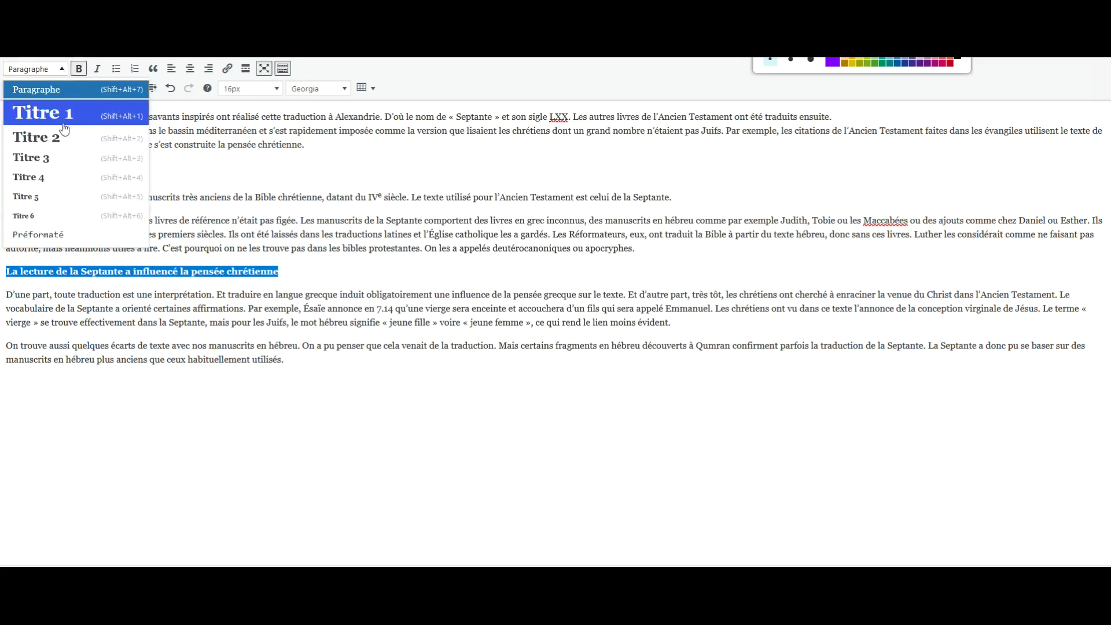
left_click(51, 164)
left_click(171, 376)
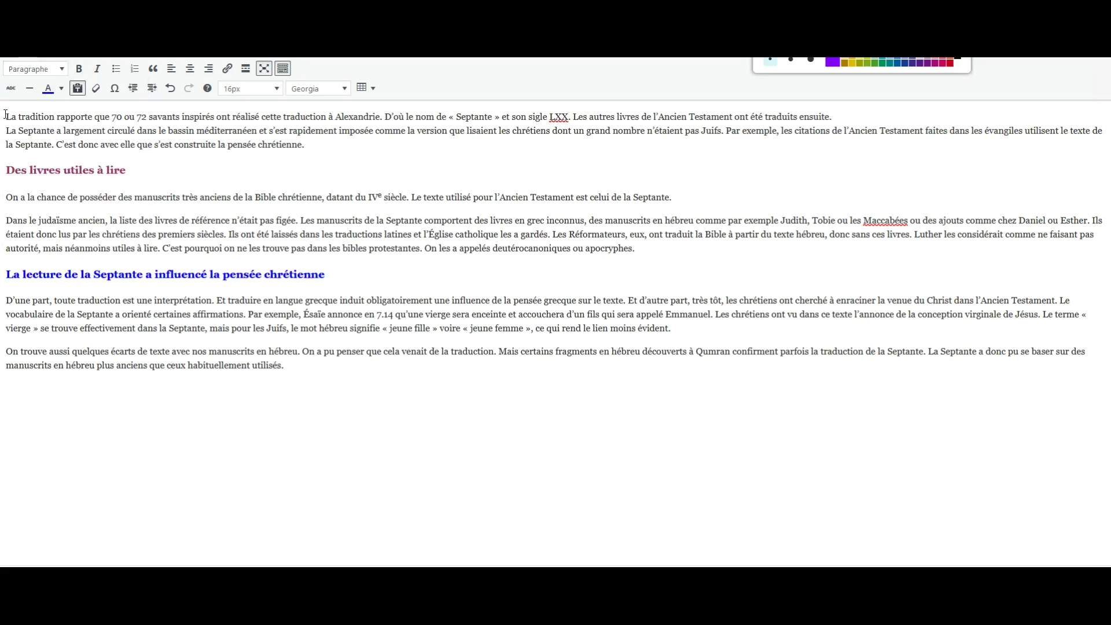
- Insert the map of France, Capture-decran-2022-02-02-230206.jpg, from the media library on a new line above the first paragraph of the body
left_click(91, 118)
key("Home")
key("Return")
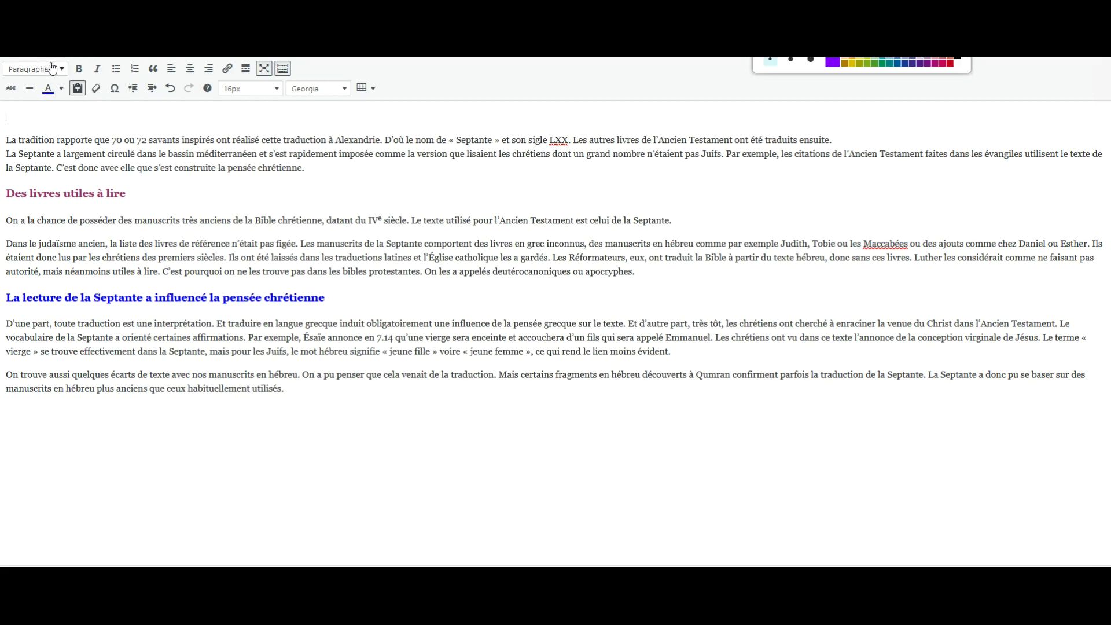
left_click(264, 68)
left_click(140, 214)
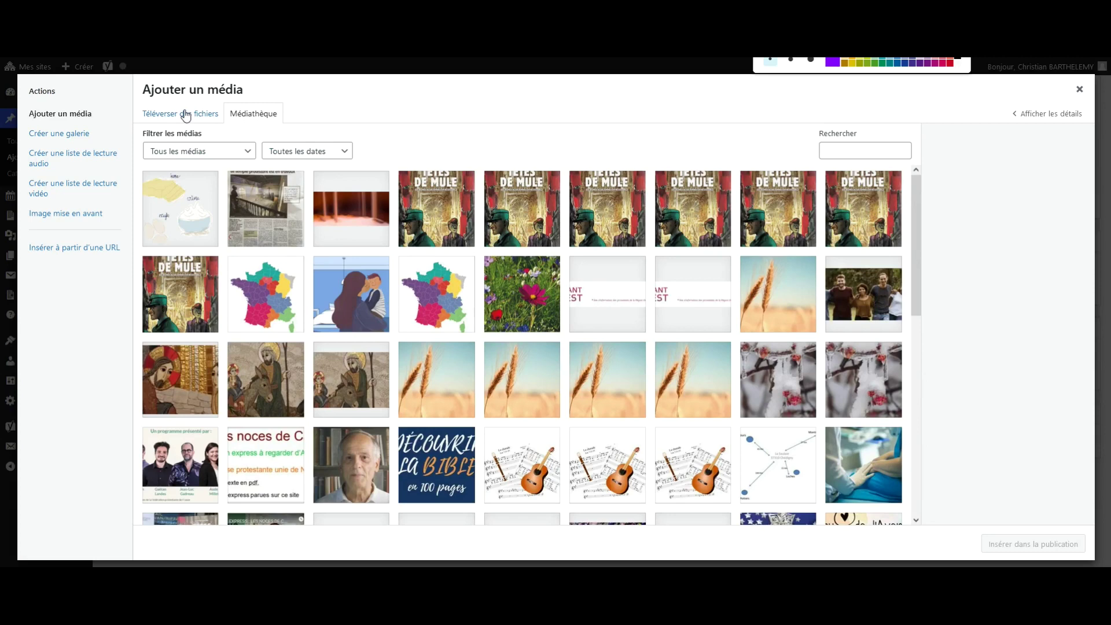
left_click(436, 303)
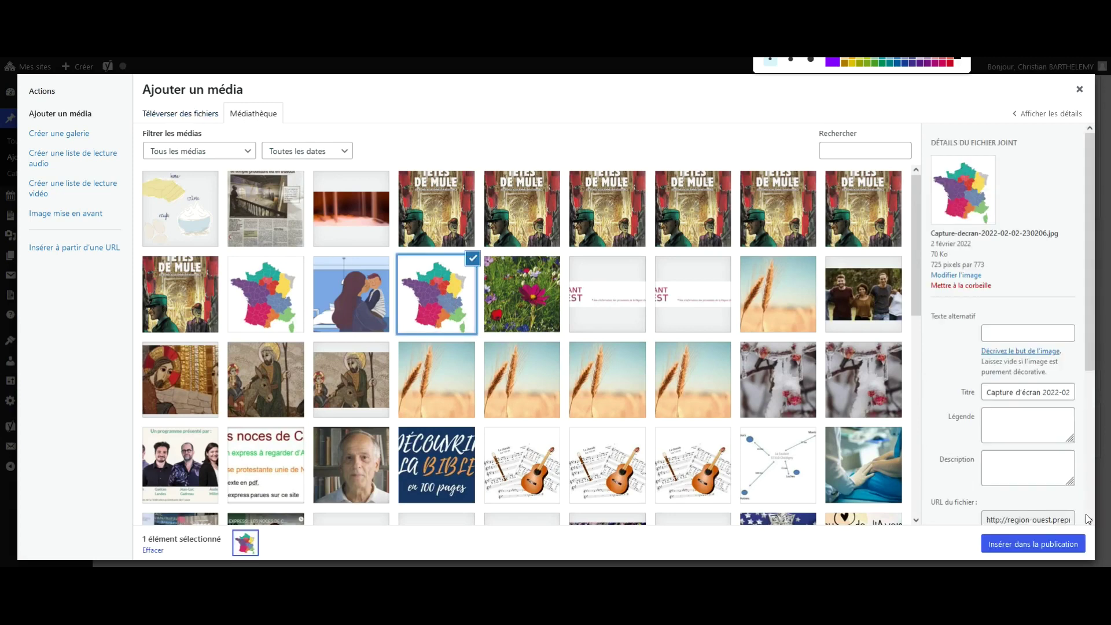
left_click(1029, 549)
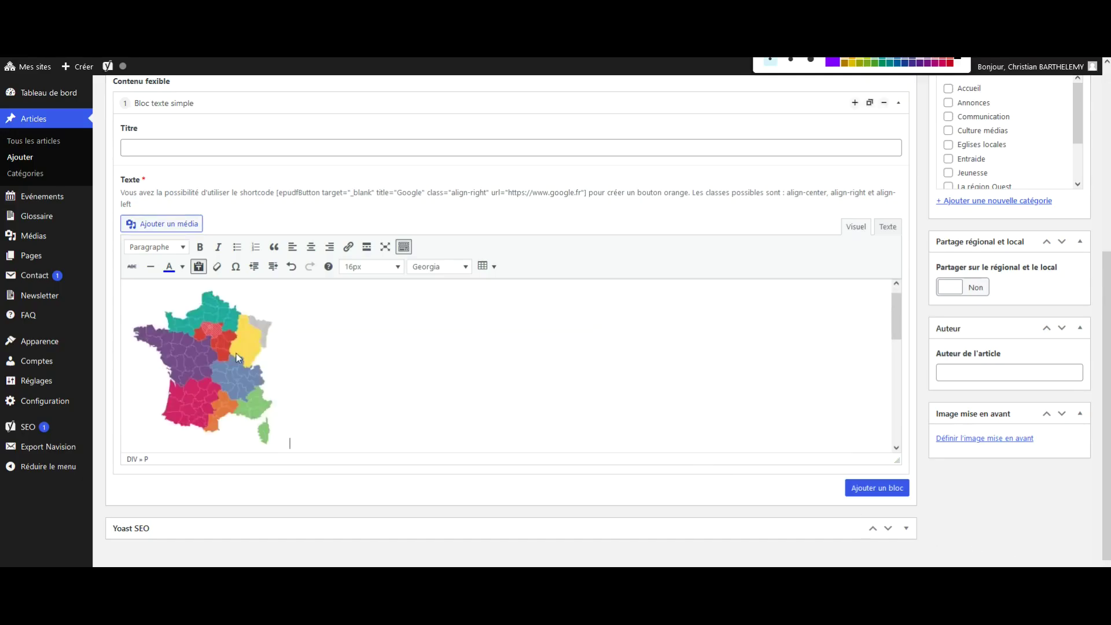
scroll(458, 327, "down", 2)
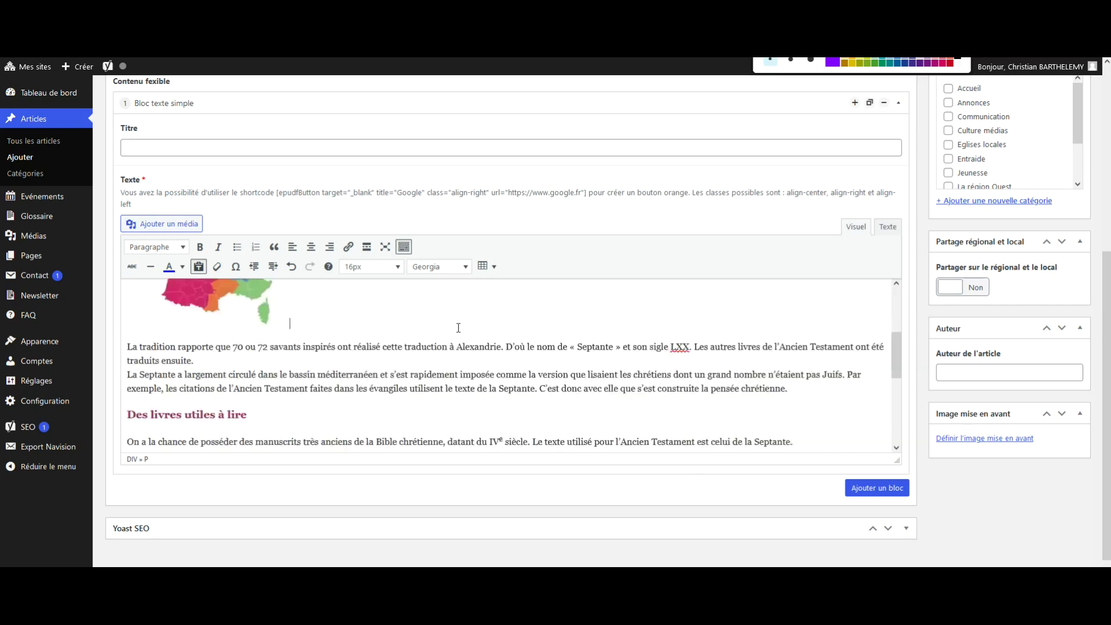
scroll(458, 327, "down", 3)
scroll(460, 326, "up", 5)
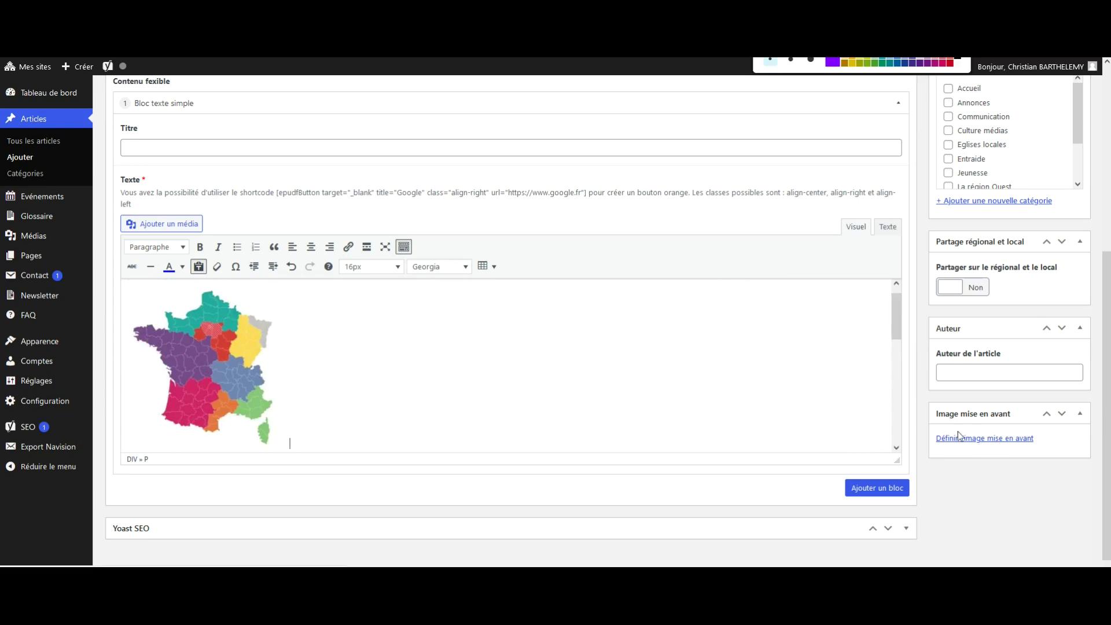
- Set the wheat-ear picture epis-2.jpg from the media library as the article's featured image
left_click(975, 441)
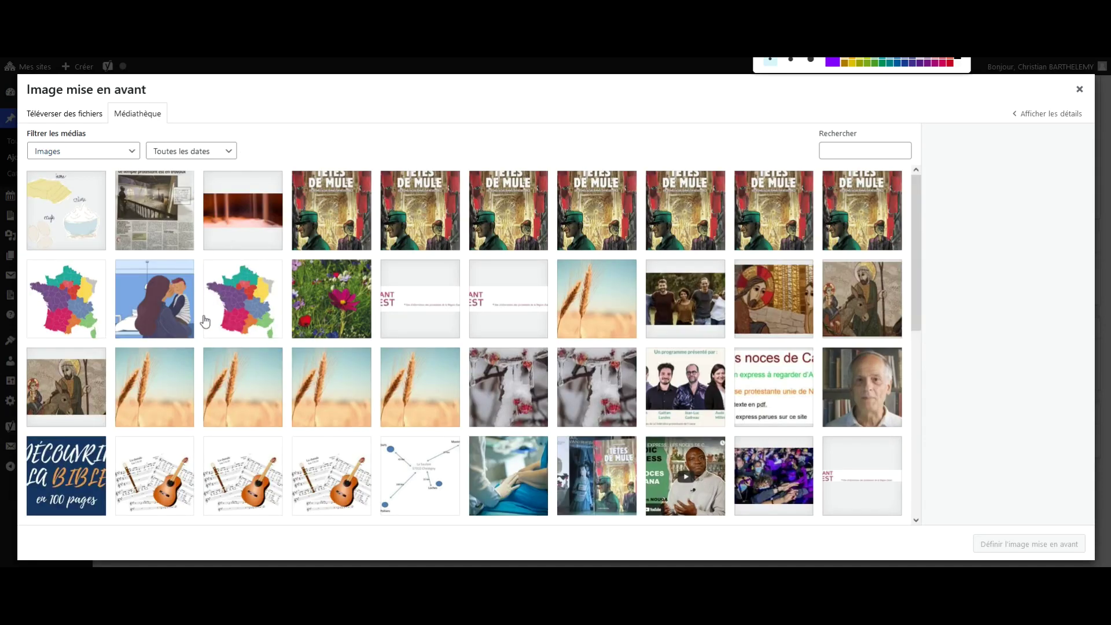
left_click(237, 389)
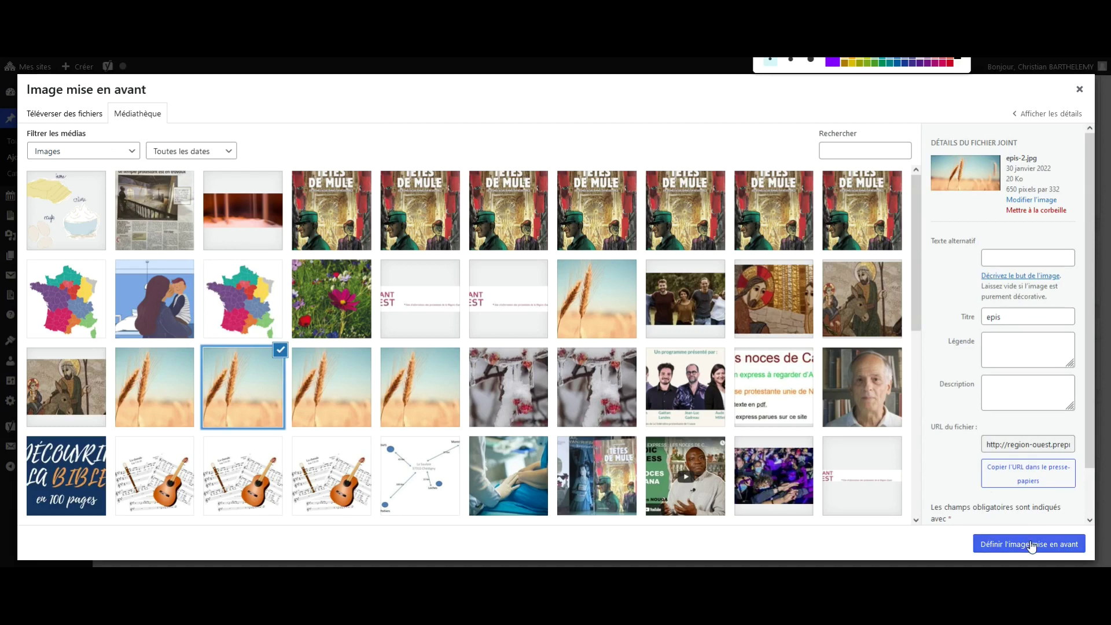
left_click(1031, 545)
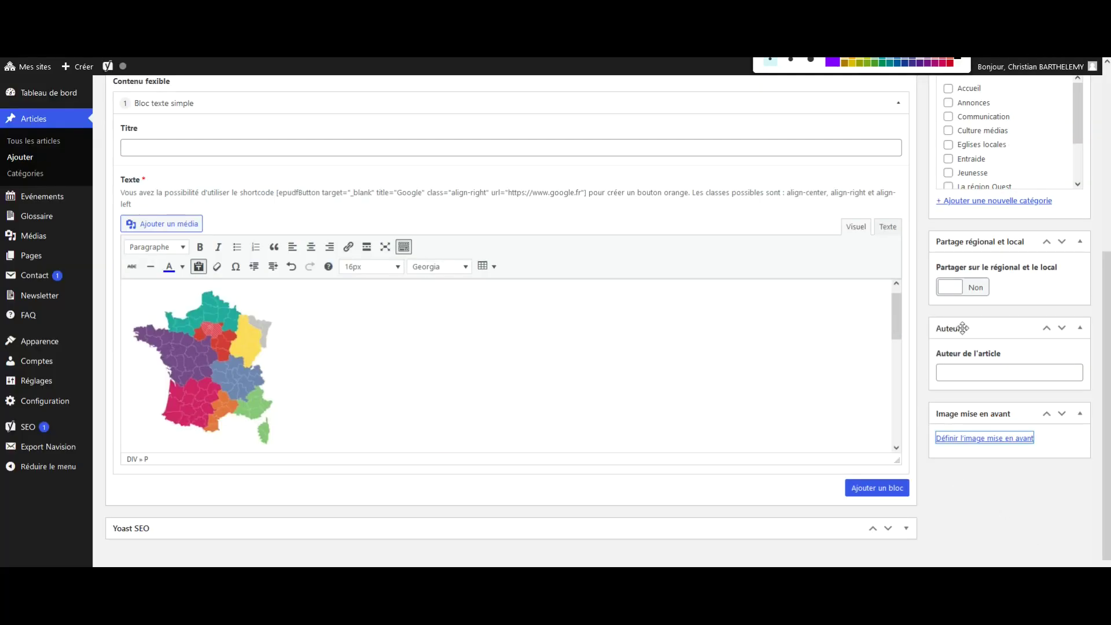
- Assign the article to the Accueil category
scroll(980, 270, "up", 3)
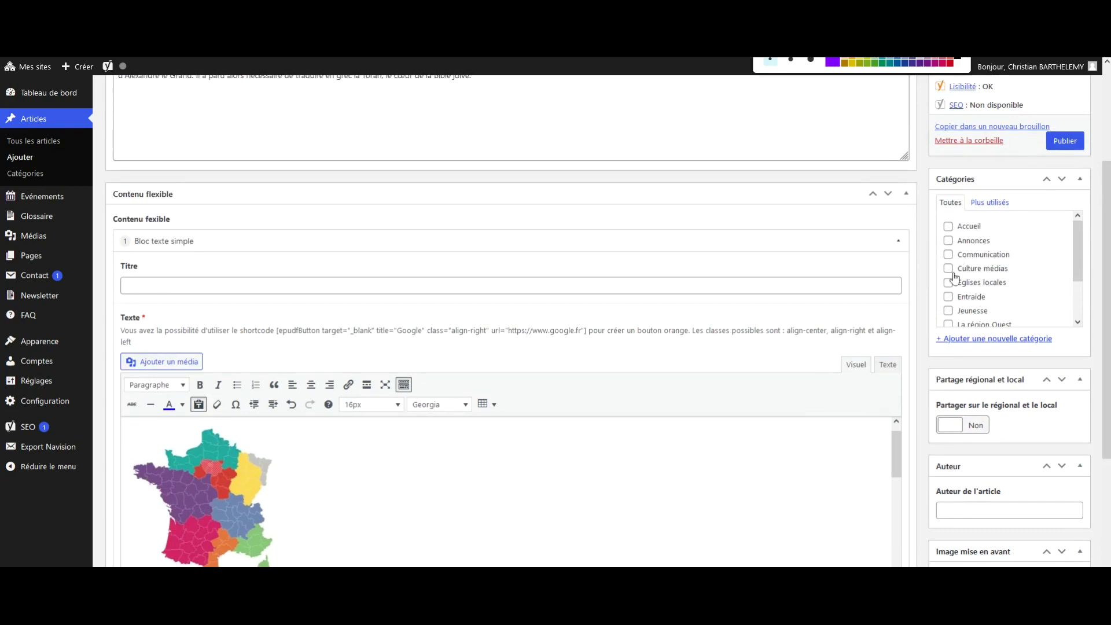
left_click(948, 227)
scroll(298, 434, "down", 3)
scroll(201, 471, "up", 3)
- Set the map of France in the body text to its original size, 725 × 773, and centre its alignment
left_click(220, 472)
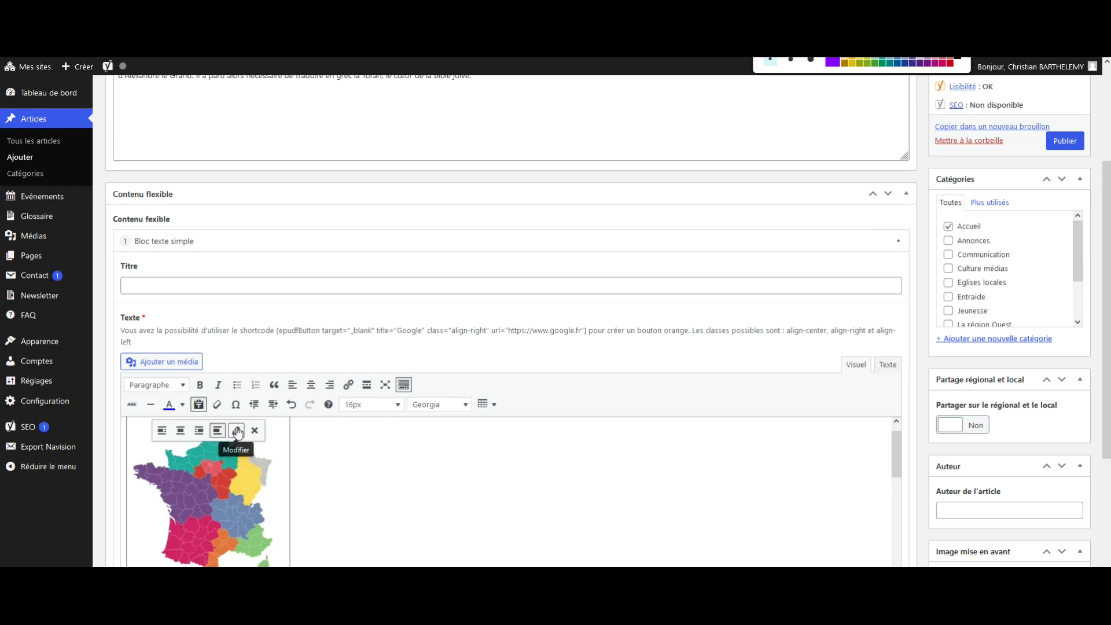
left_click_drag(376, 460, 240, 433)
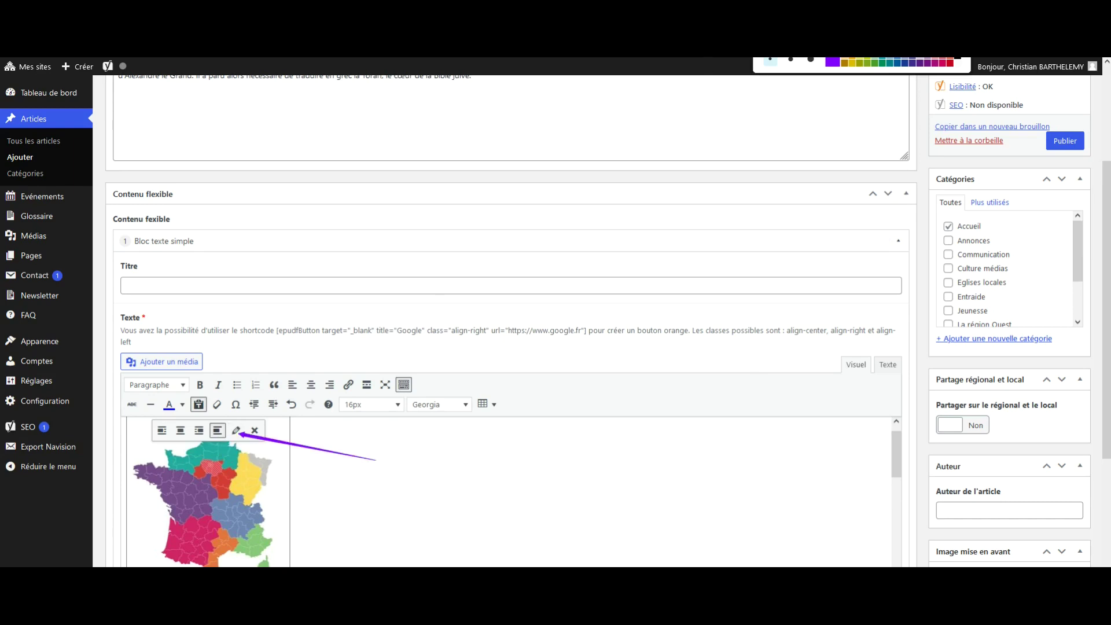
left_click(236, 430)
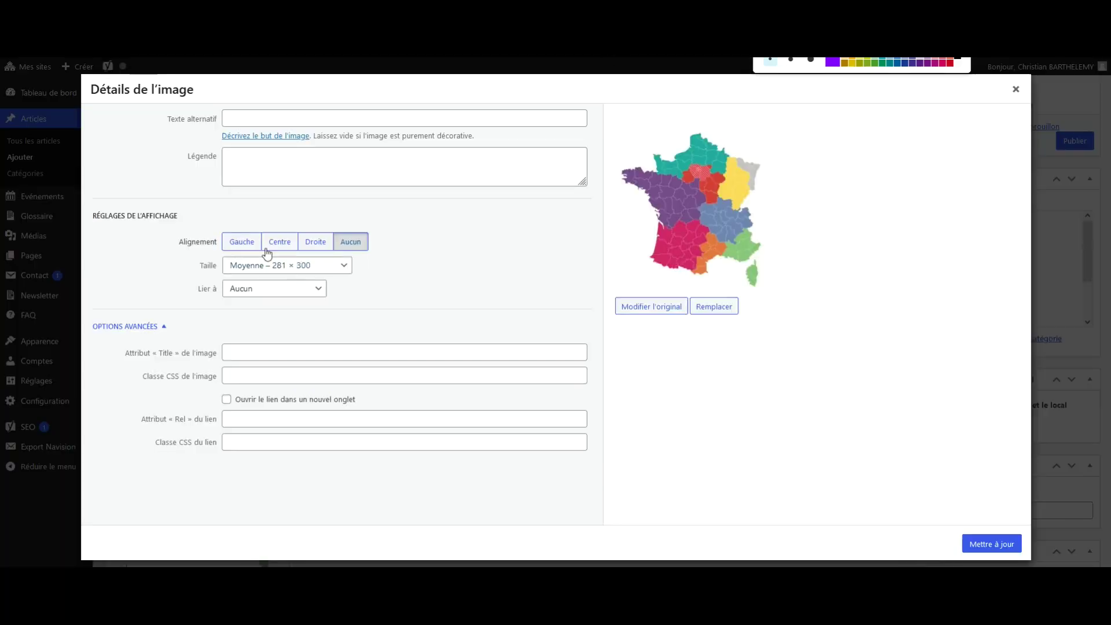
left_click(269, 268)
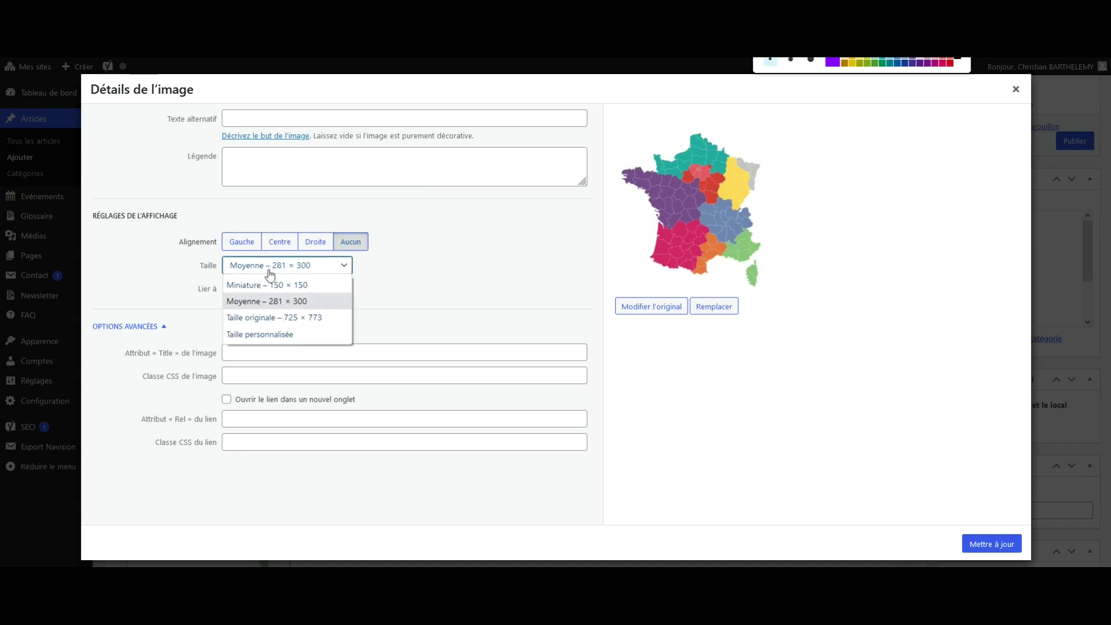
left_click(265, 319)
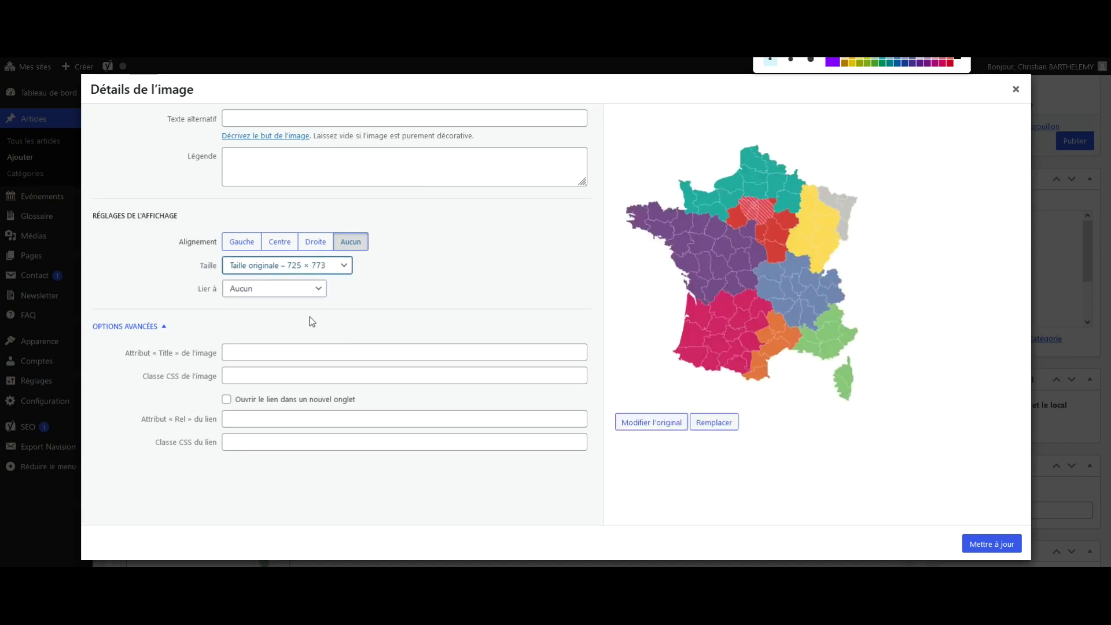
left_click(292, 247)
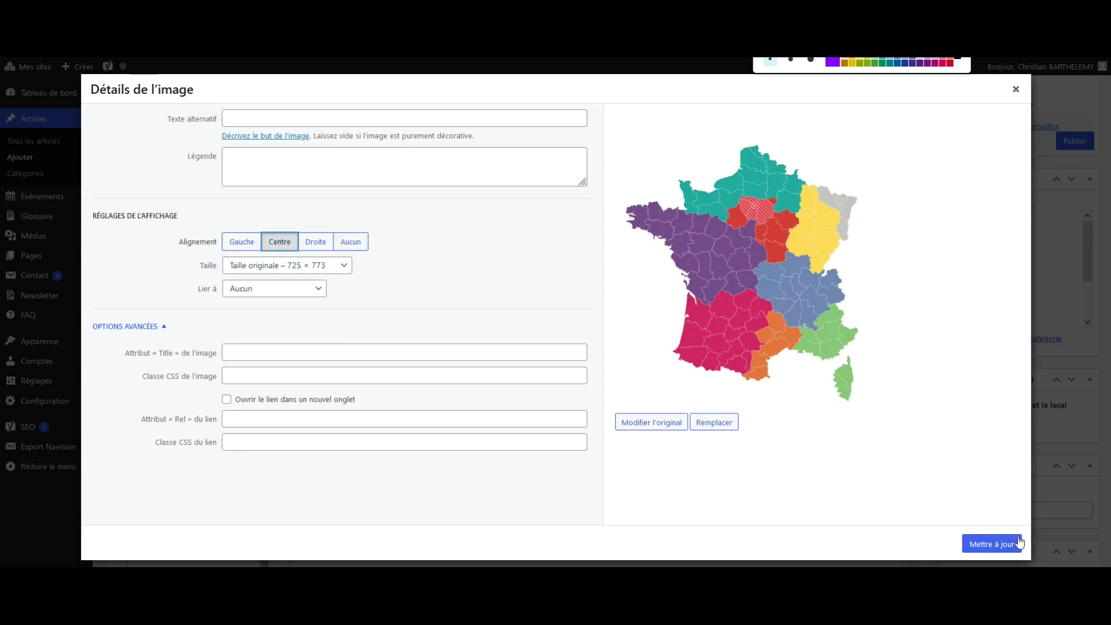
left_click(991, 546)
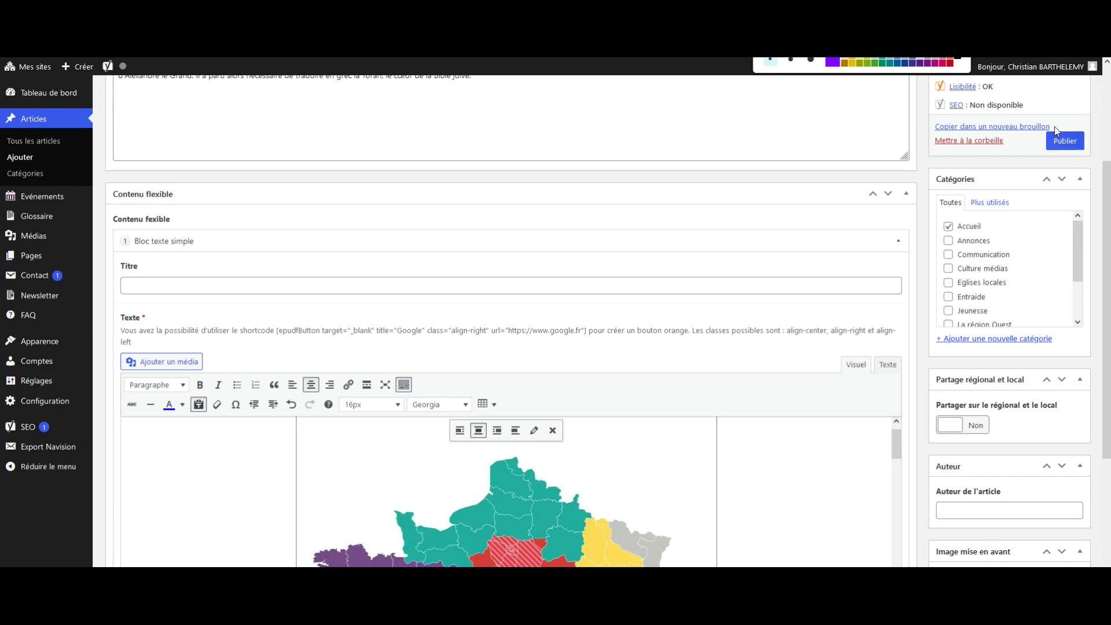
- Publish the article "C'est quoi la Septante ?" on the site
left_click_drag(857, 140, 1041, 141)
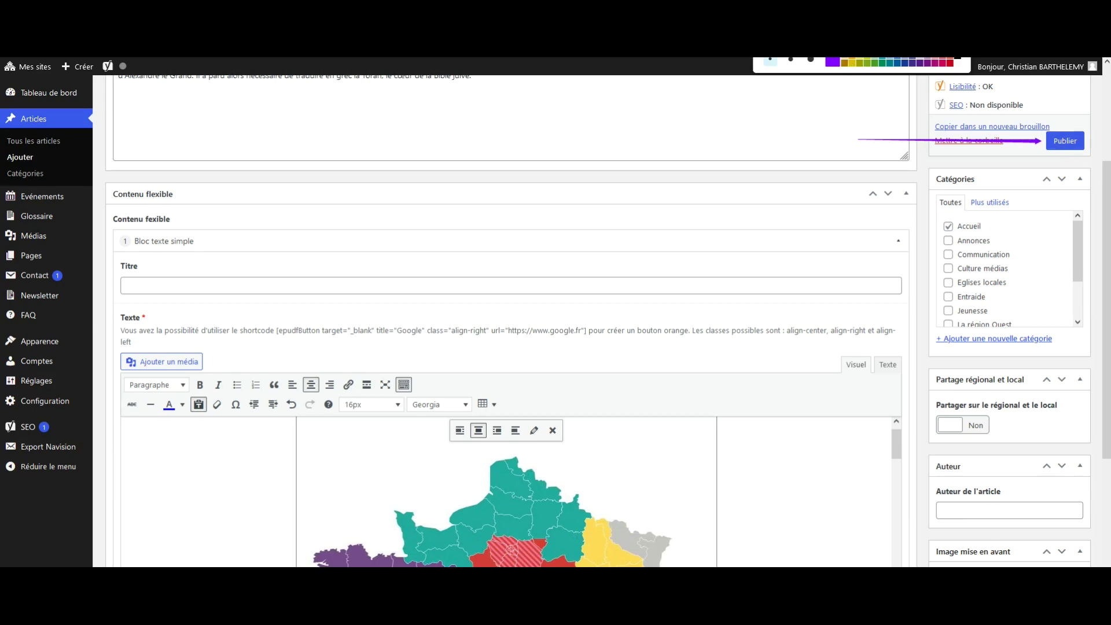
left_click(1064, 141)
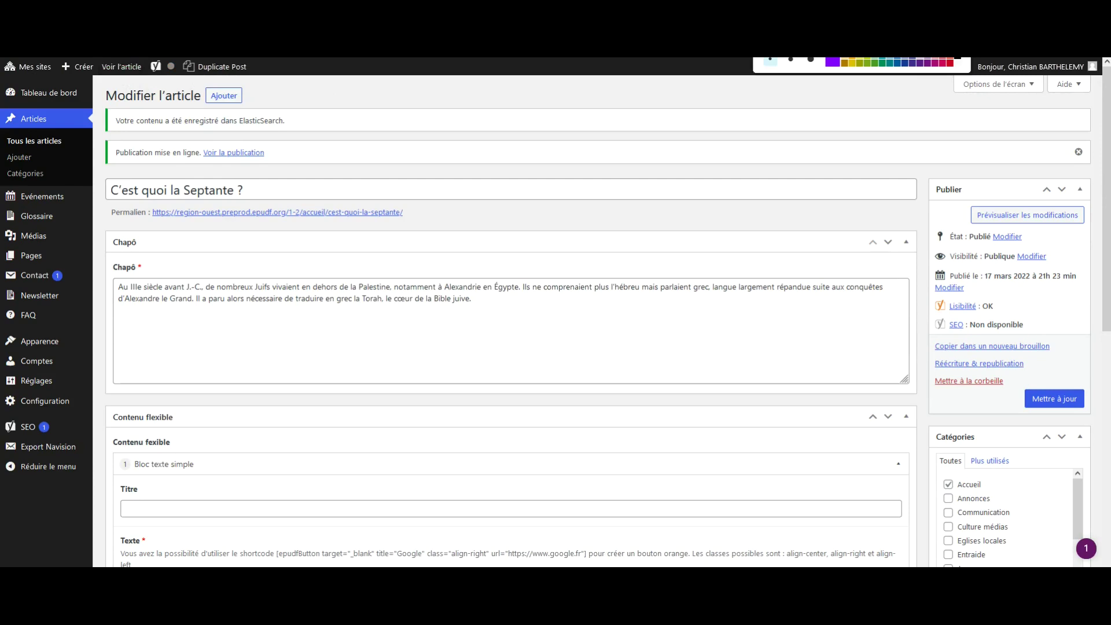
left_click_drag(856, 214, 1029, 383)
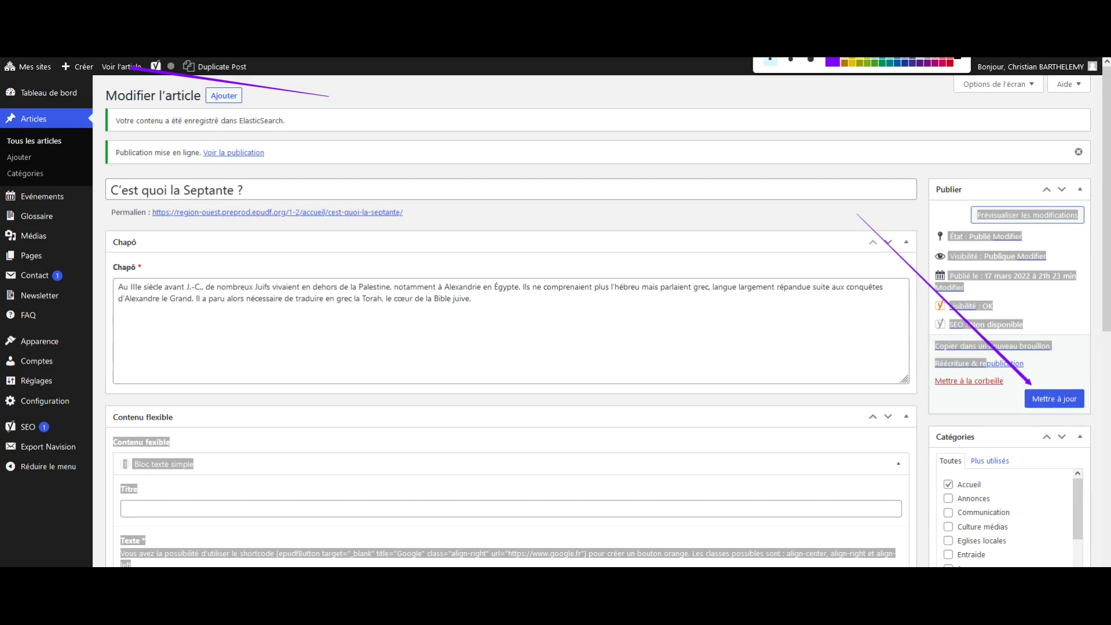
- View the published article page and check its chapô, map and formatted subheadings down to the footer
left_click(122, 67)
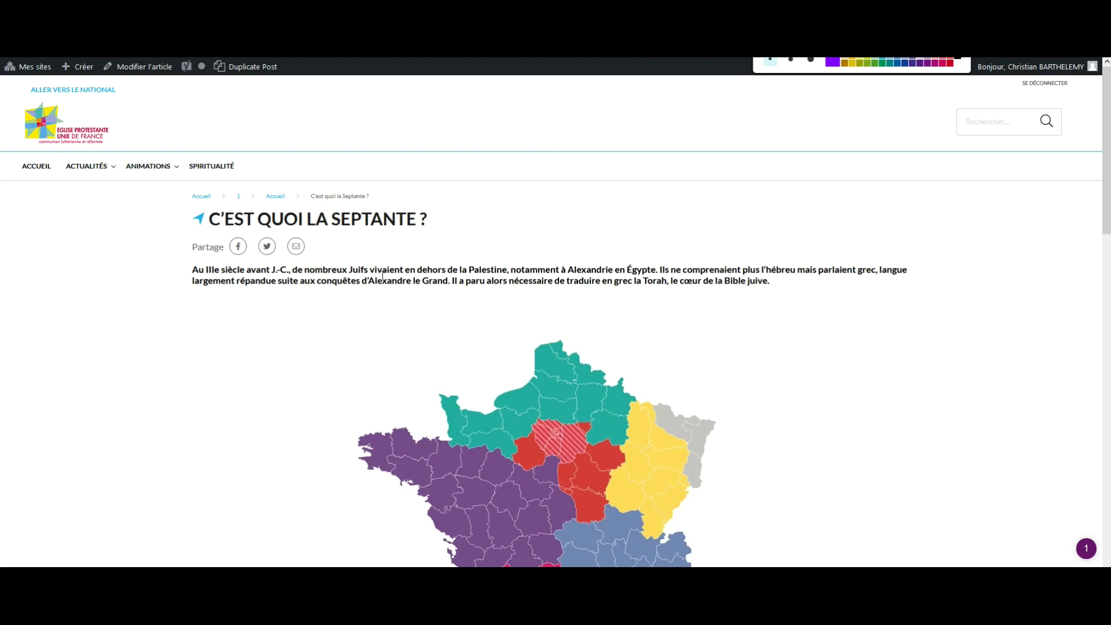
scroll(411, 284, "down", 10)
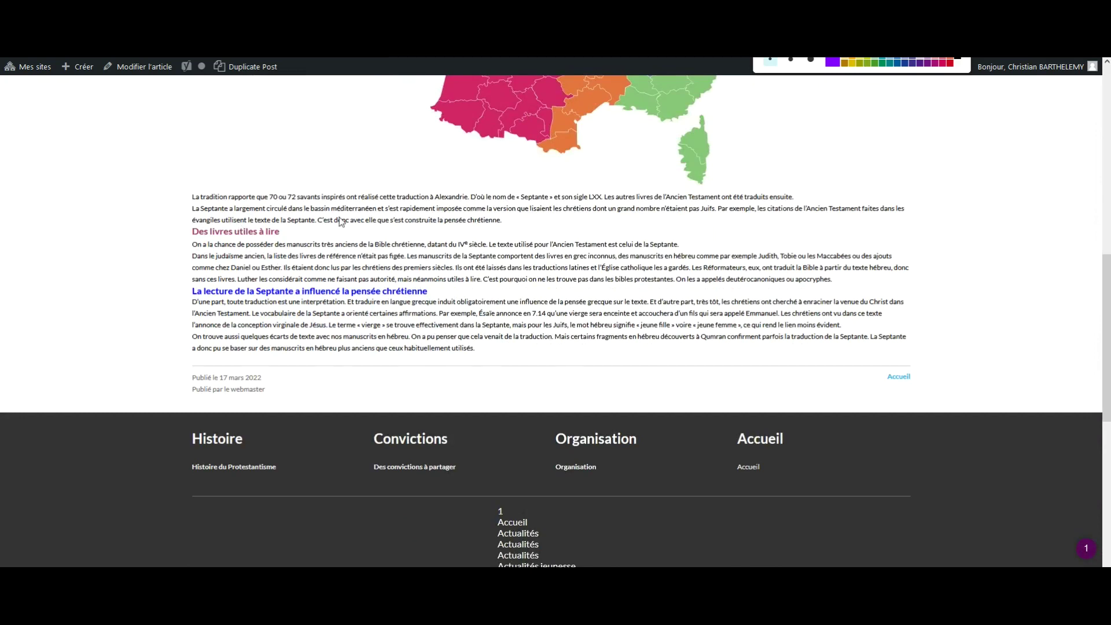
scroll(512, 242, "up", 5)
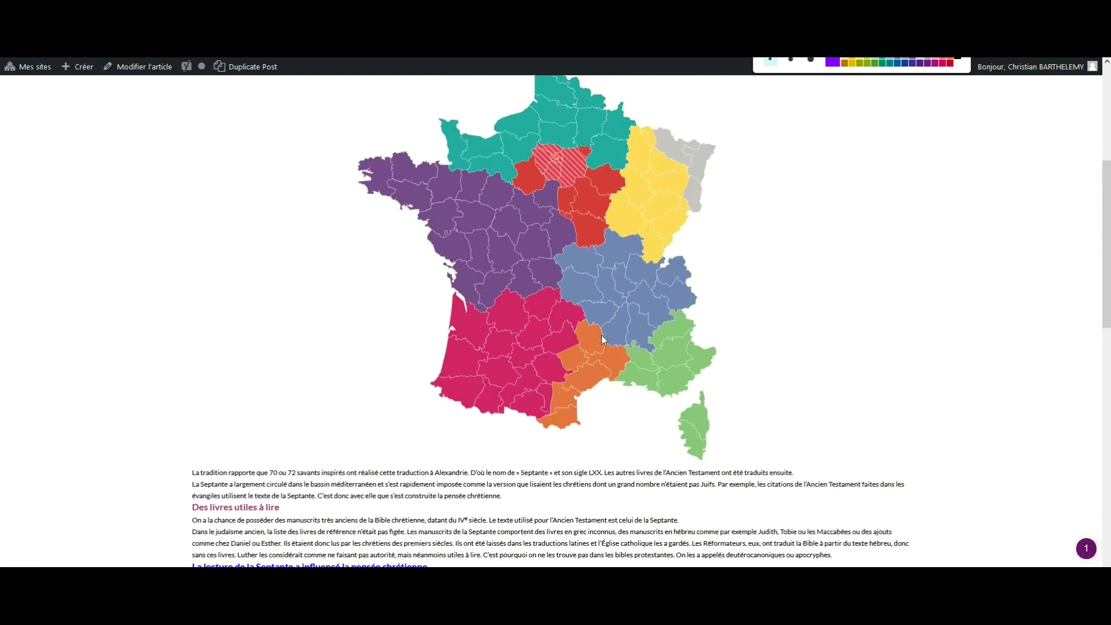
scroll(177, 98, "up", 5)
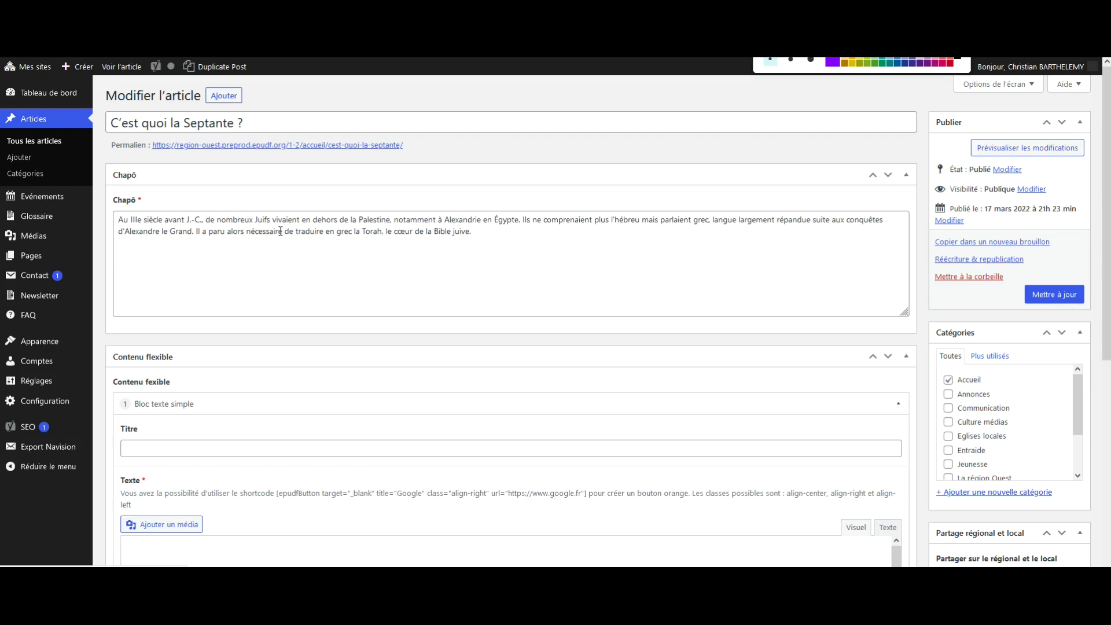
- Colour the two paragraphs between the map and "Des livres utiles à lire" green and update the published article
scroll(174, 253, "down", 6)
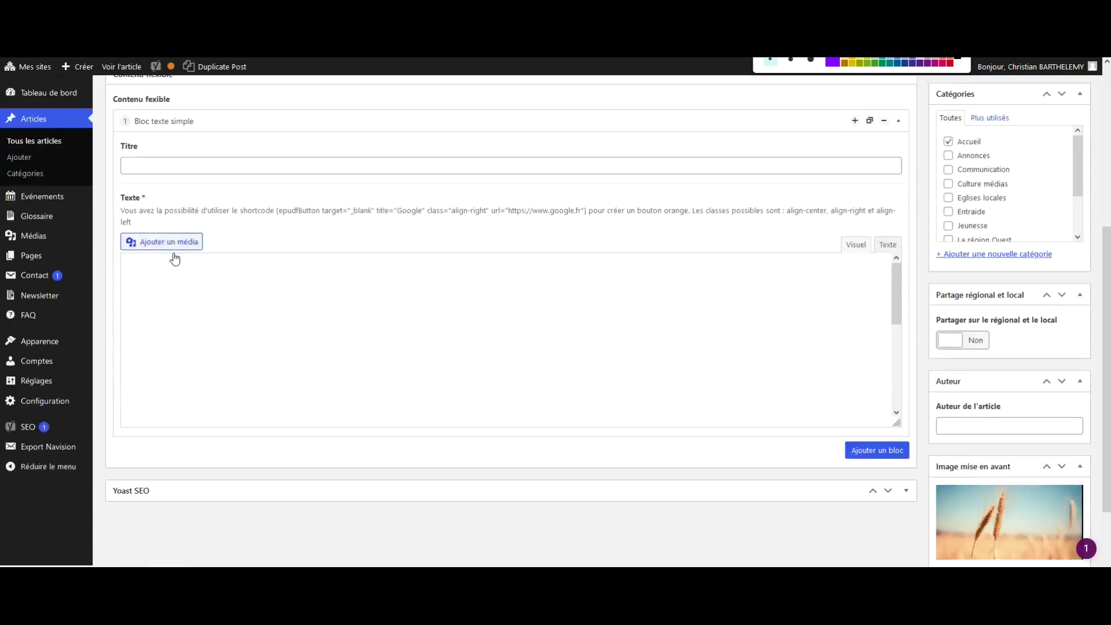
scroll(265, 236, "down", 10)
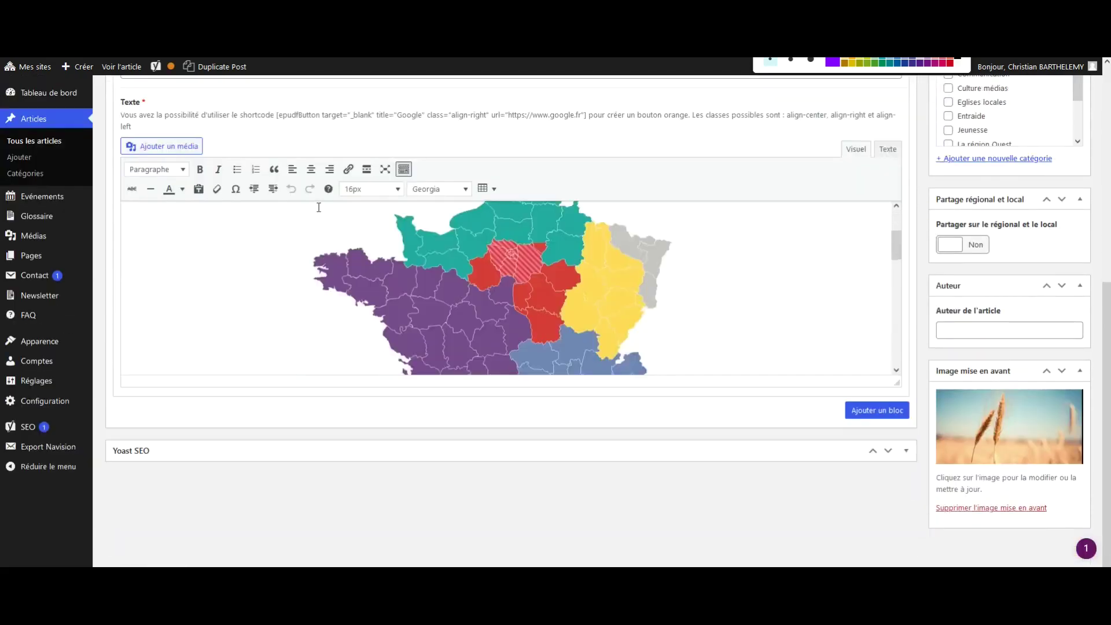
scroll(264, 243, "up", 3)
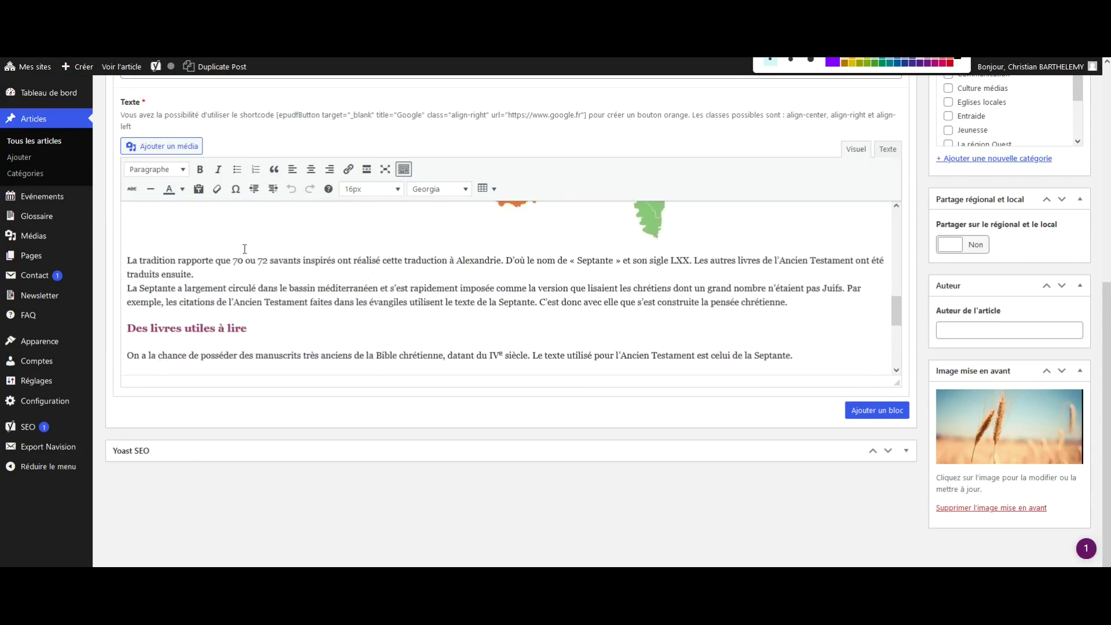
left_click_drag(129, 258, 799, 312)
left_click(182, 189)
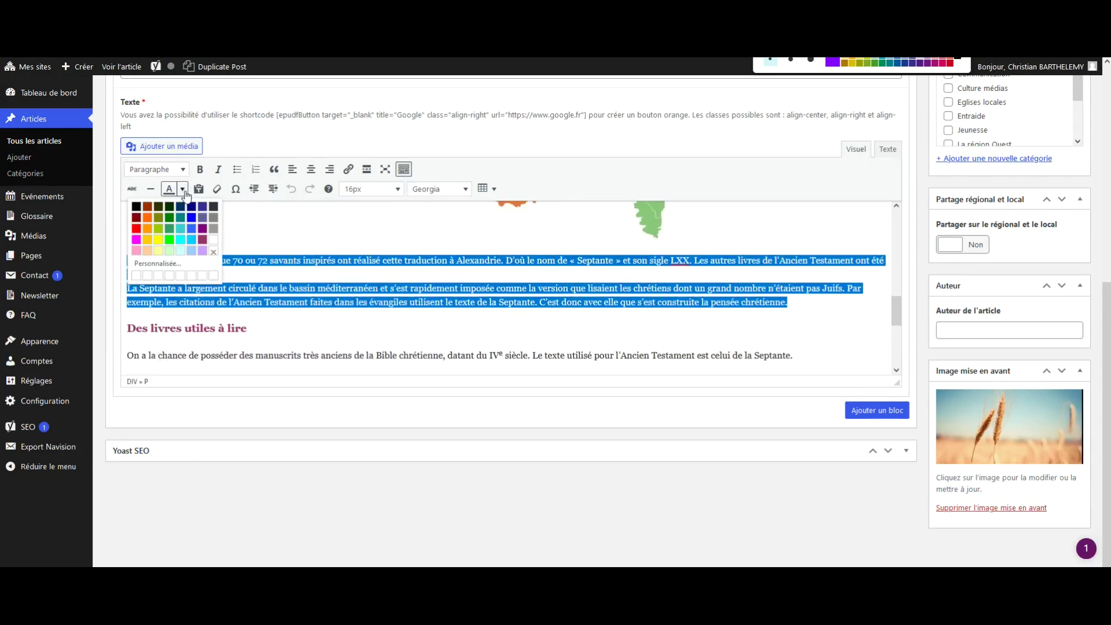
left_click(171, 218)
left_click(301, 222)
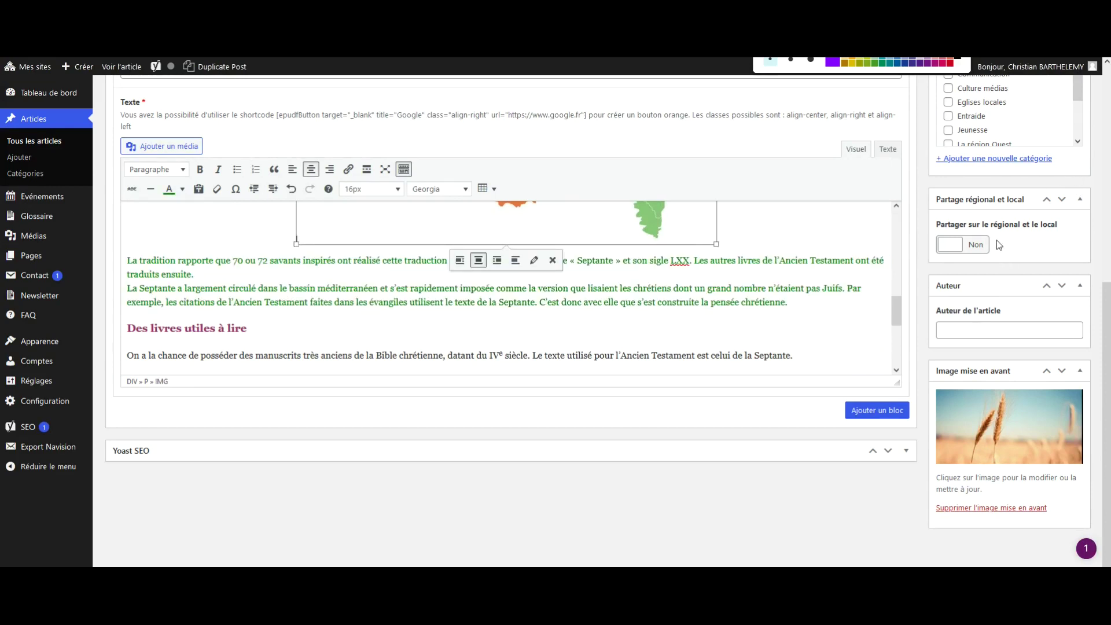
scroll(996, 240, "up", 6)
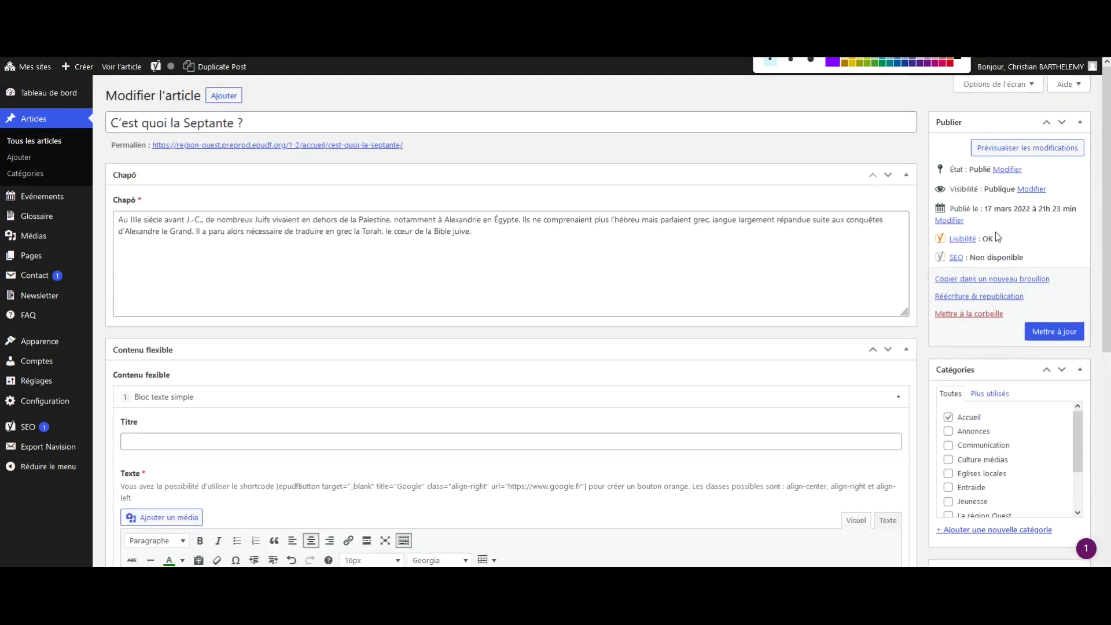
left_click(1054, 333)
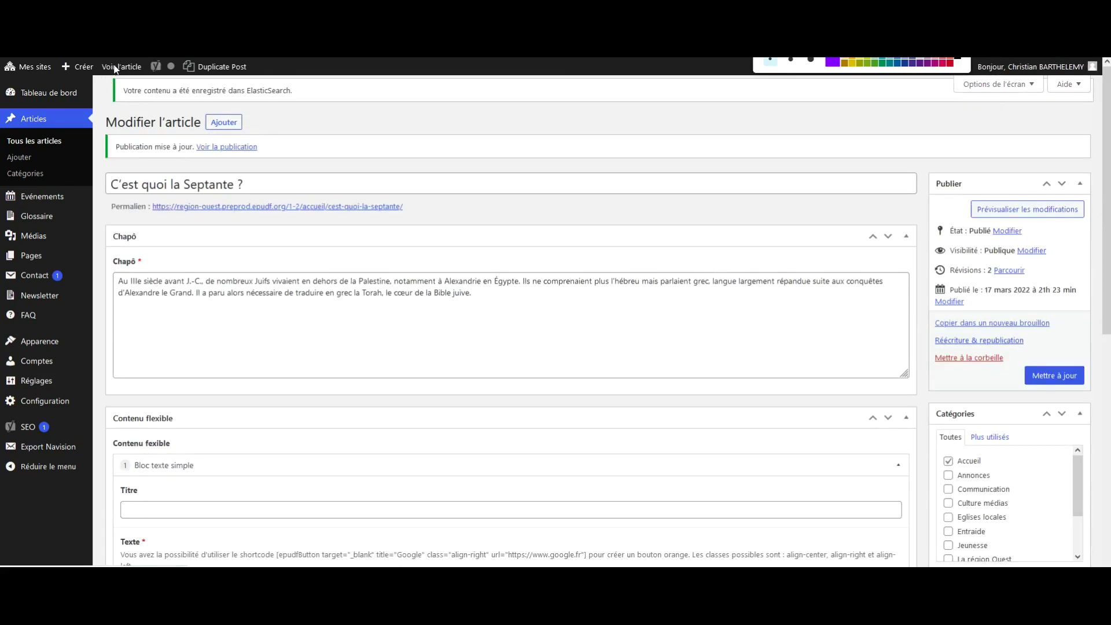
- View the updated article on the site and check the text colour of the paragraphs below the map
left_click(115, 69)
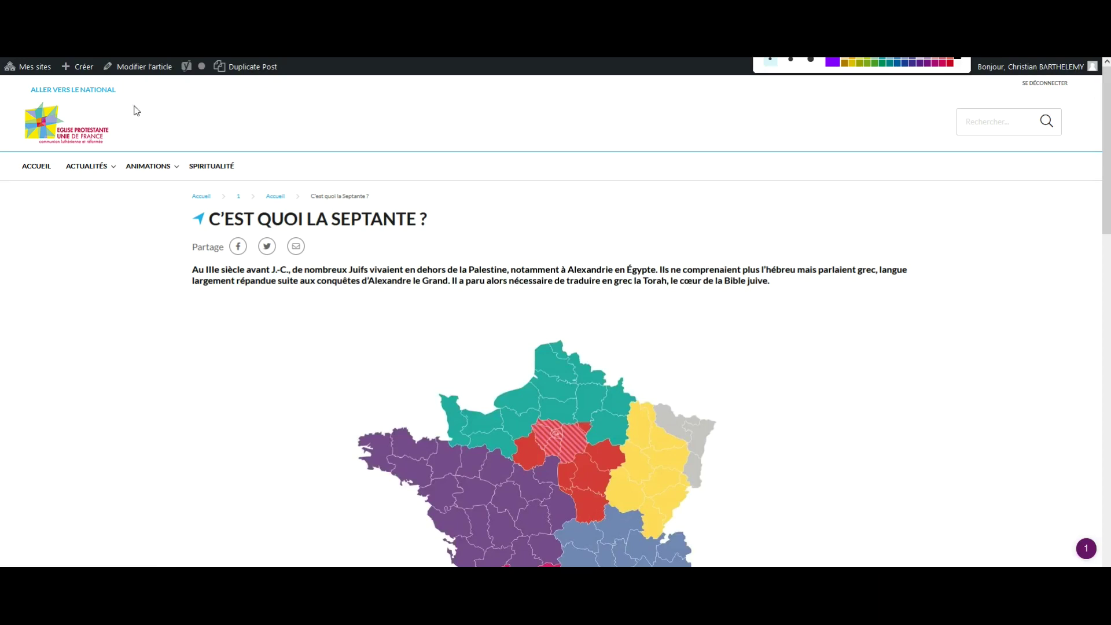
scroll(298, 336, "down", 10)
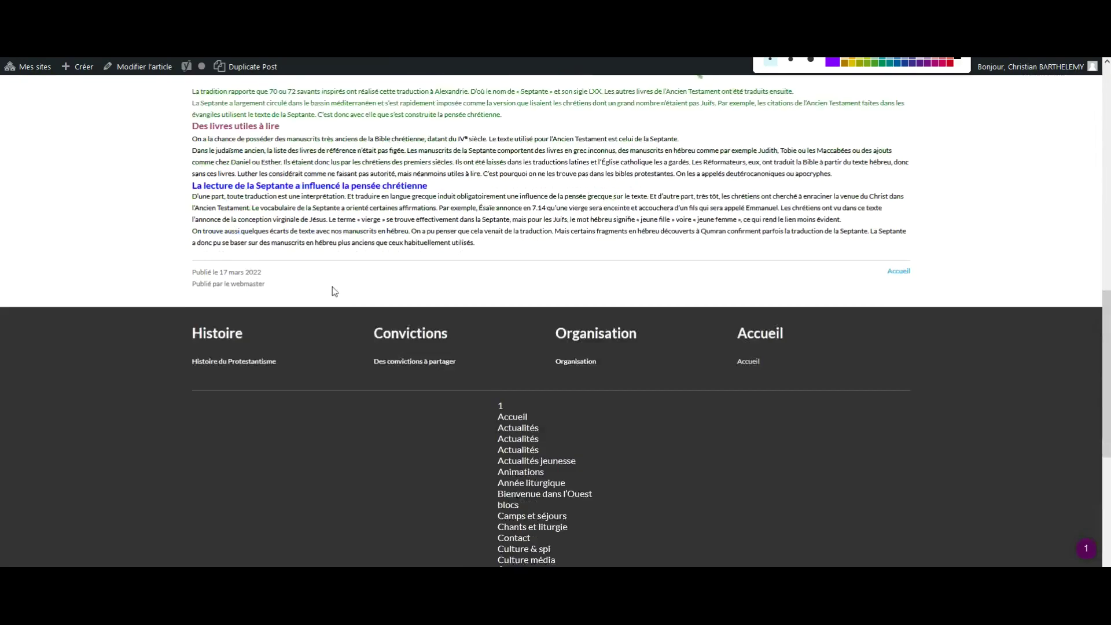
scroll(302, 307, "up", 3)
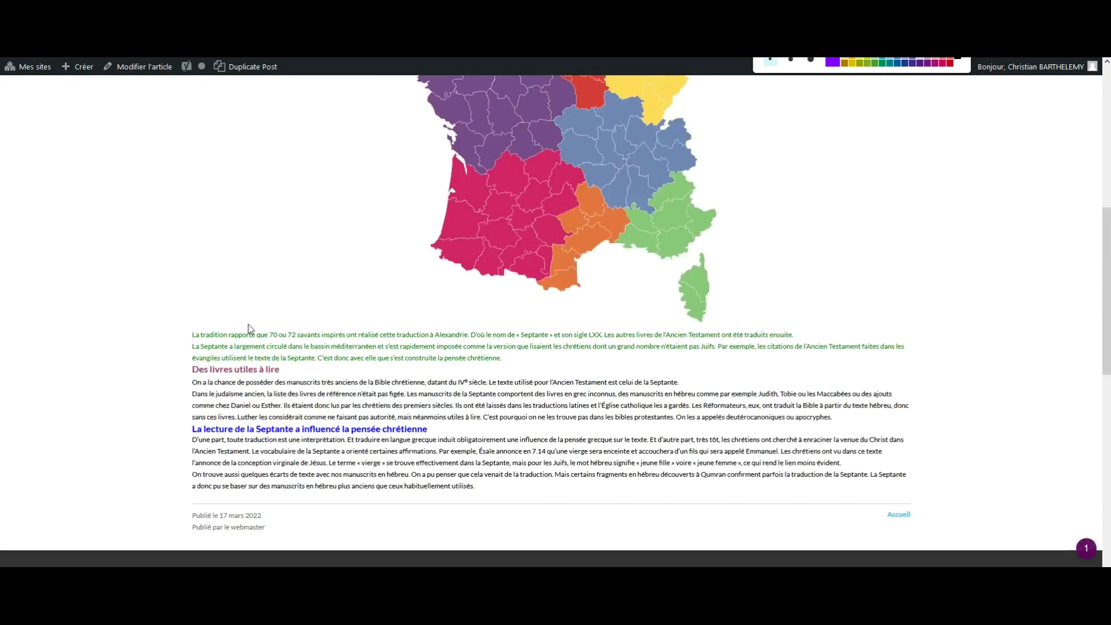
scroll(223, 243, "up", 7)
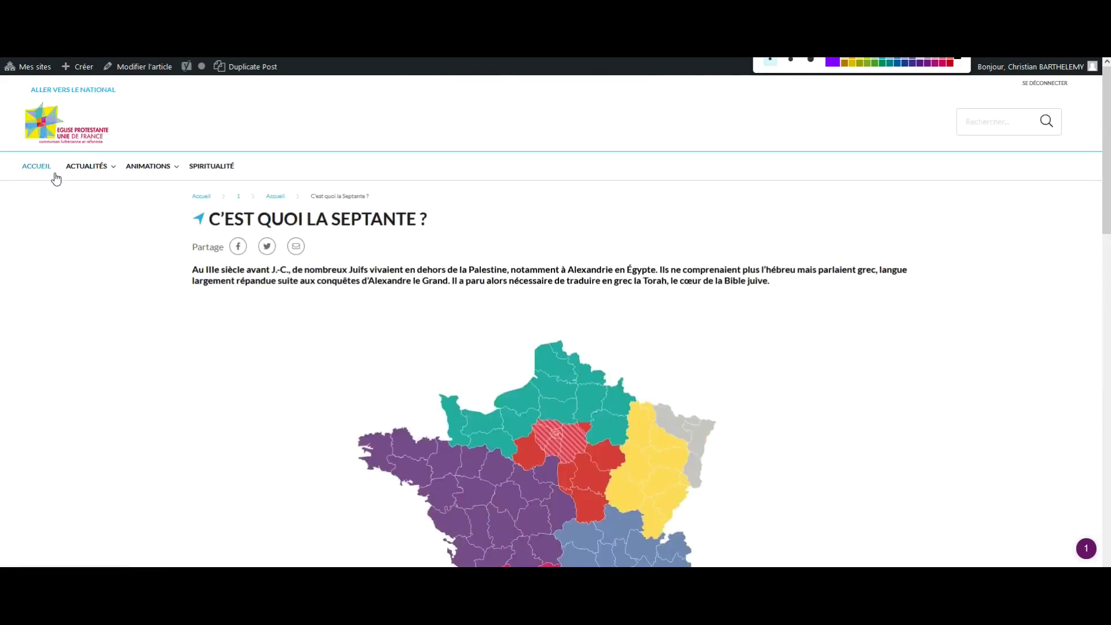
- Open the site's Accueil page and look through its news cards for the article
left_click(34, 166)
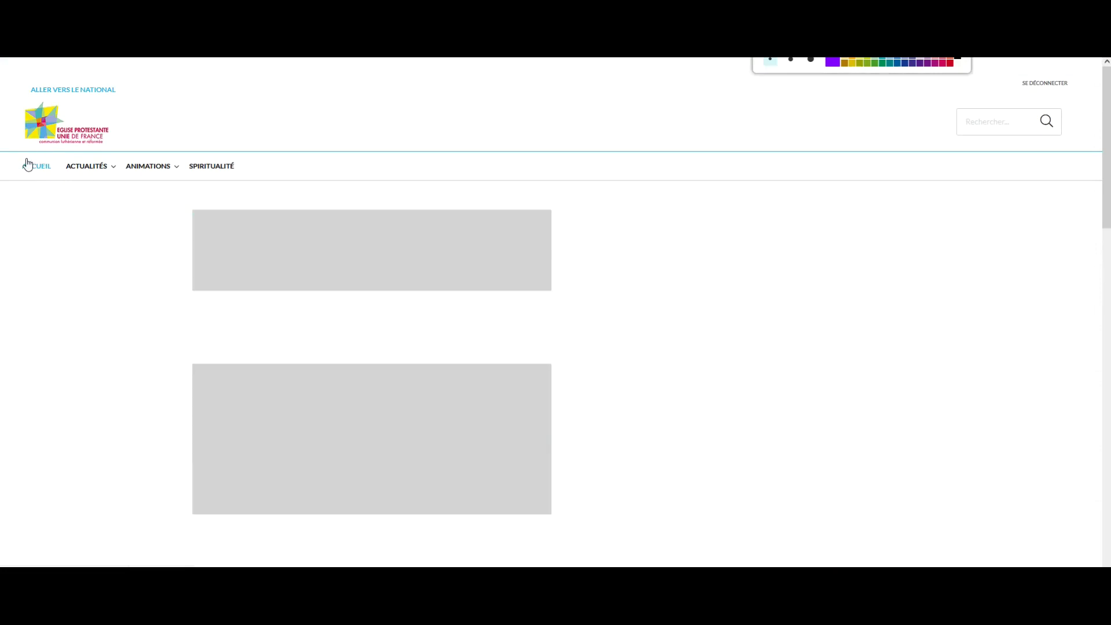
scroll(284, 233, "down", 7)
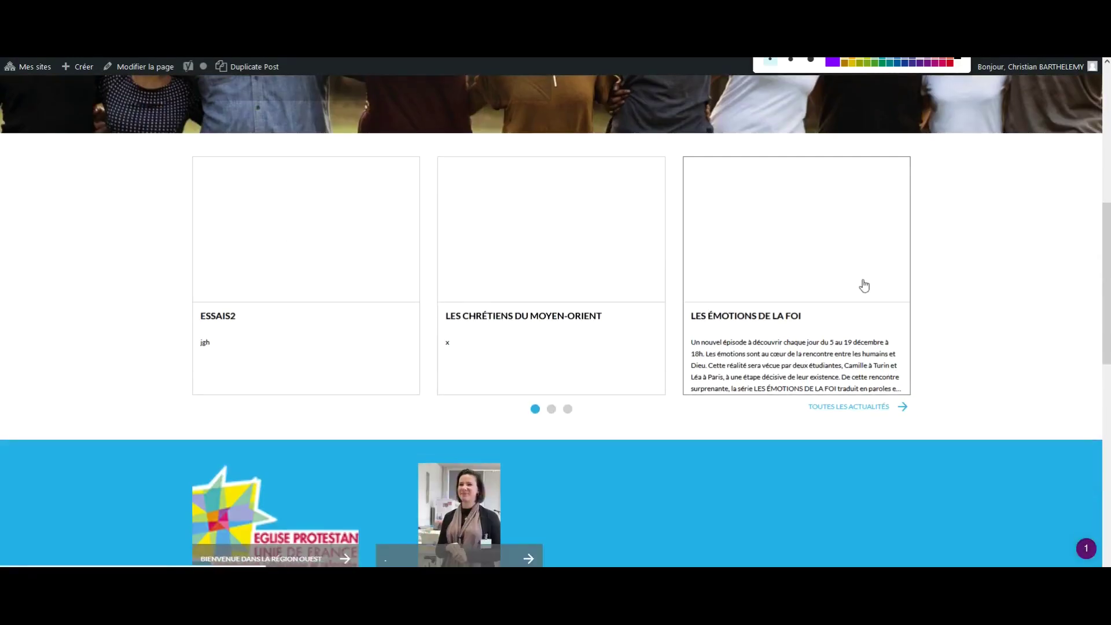
scroll(863, 286, "up", 7)
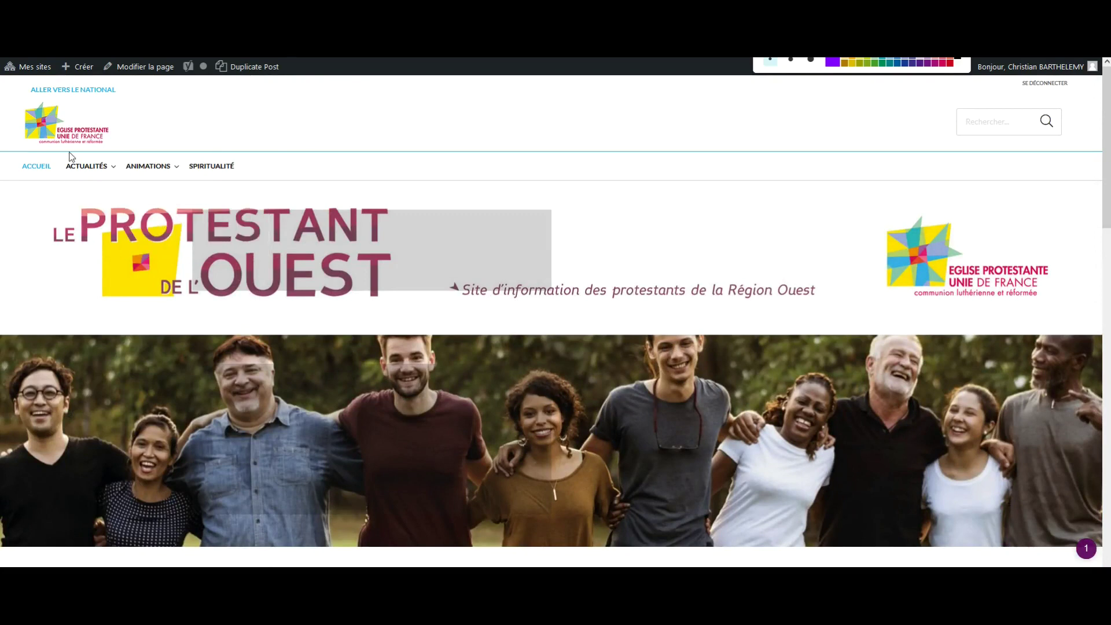